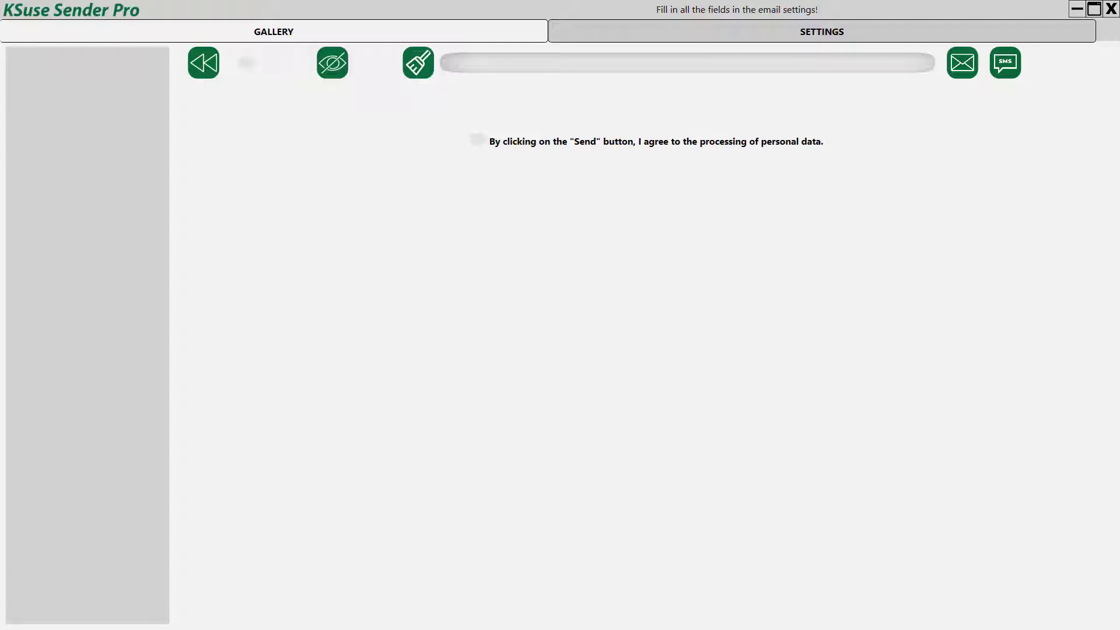
- Disable Enable sending under Settings > Sending, save the settings, and return to the Main page
left_click(804, 38)
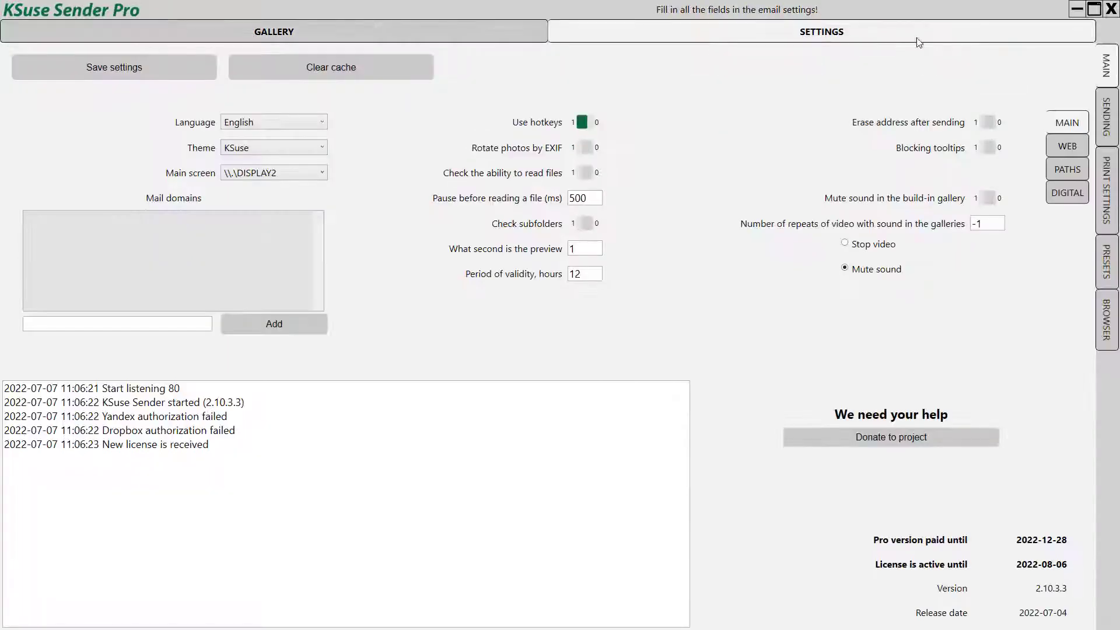
left_click(1106, 130)
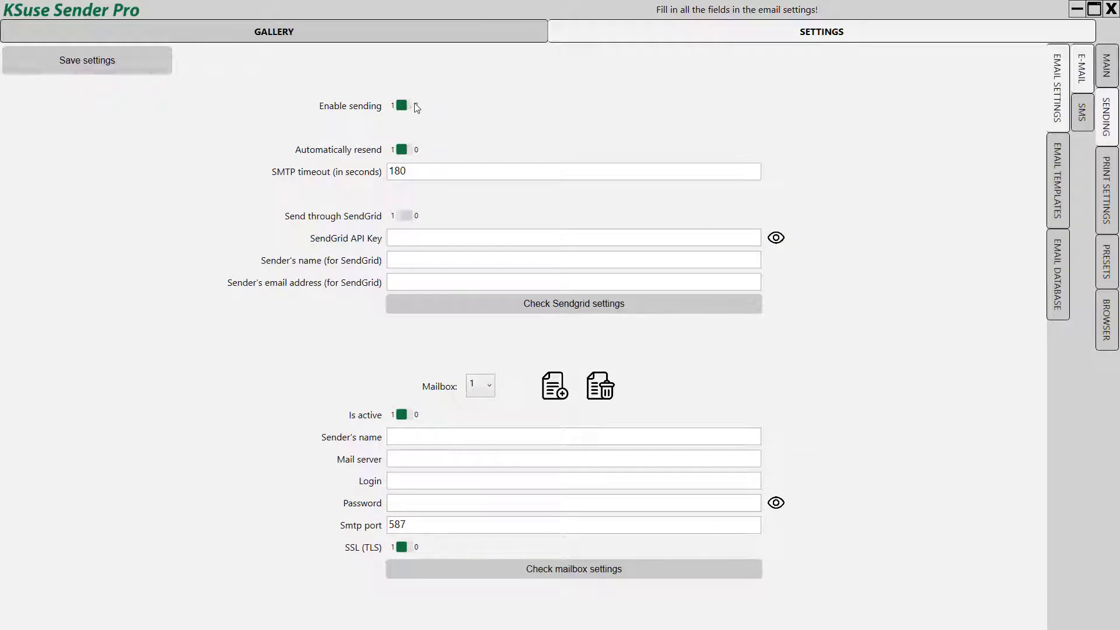
left_click(402, 106)
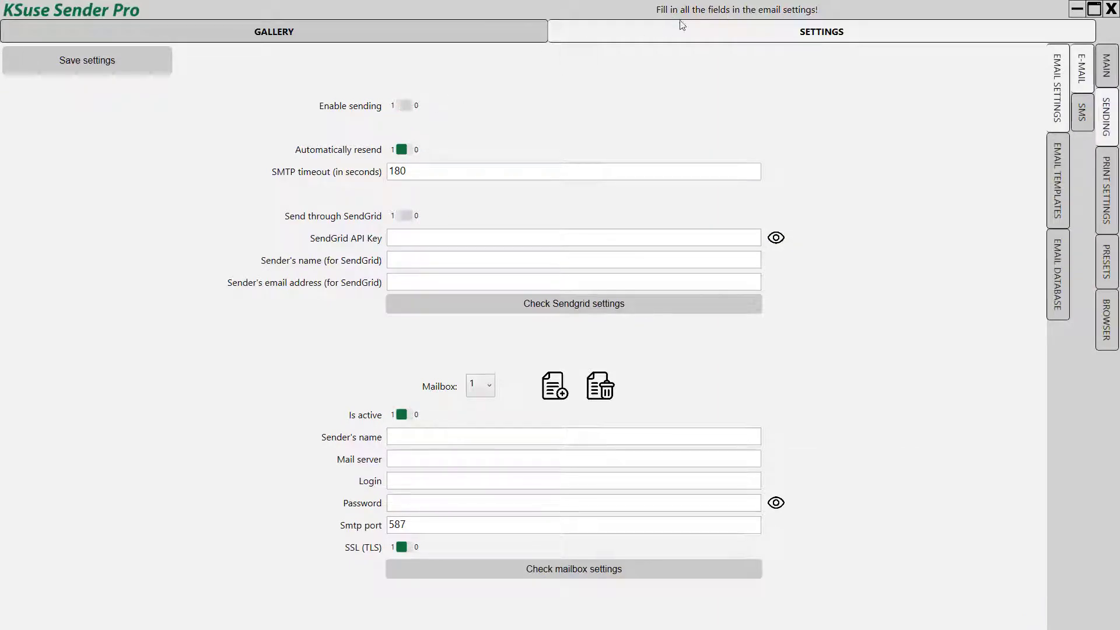
left_click(111, 70)
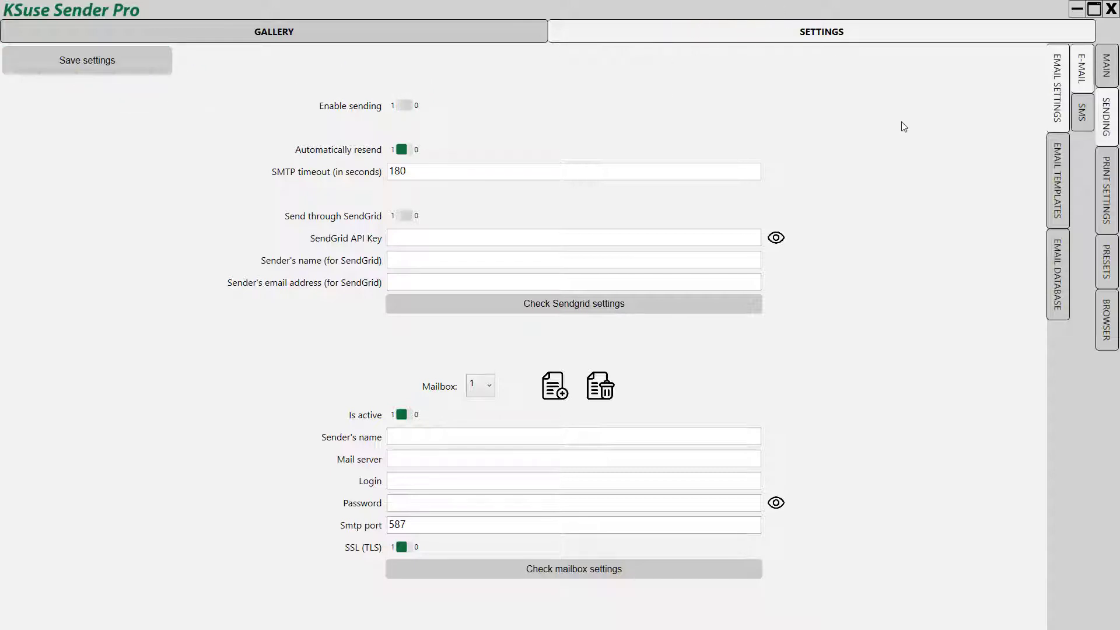
left_click(1107, 66)
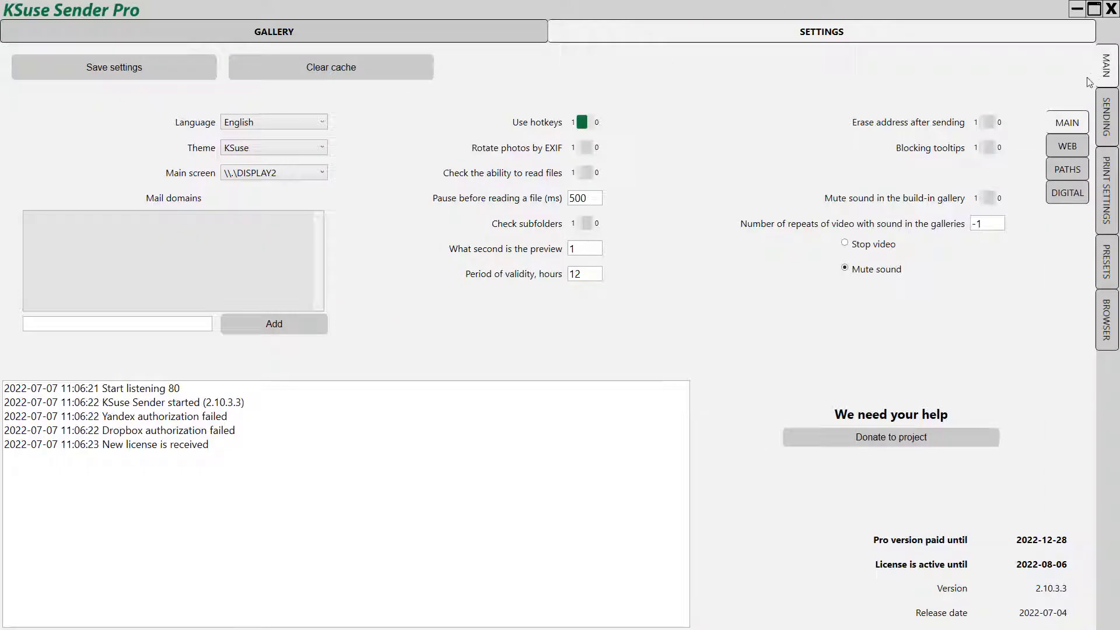
- Set the Hot folder to Result\VideoAI under Paths and save the settings
left_click(1065, 170)
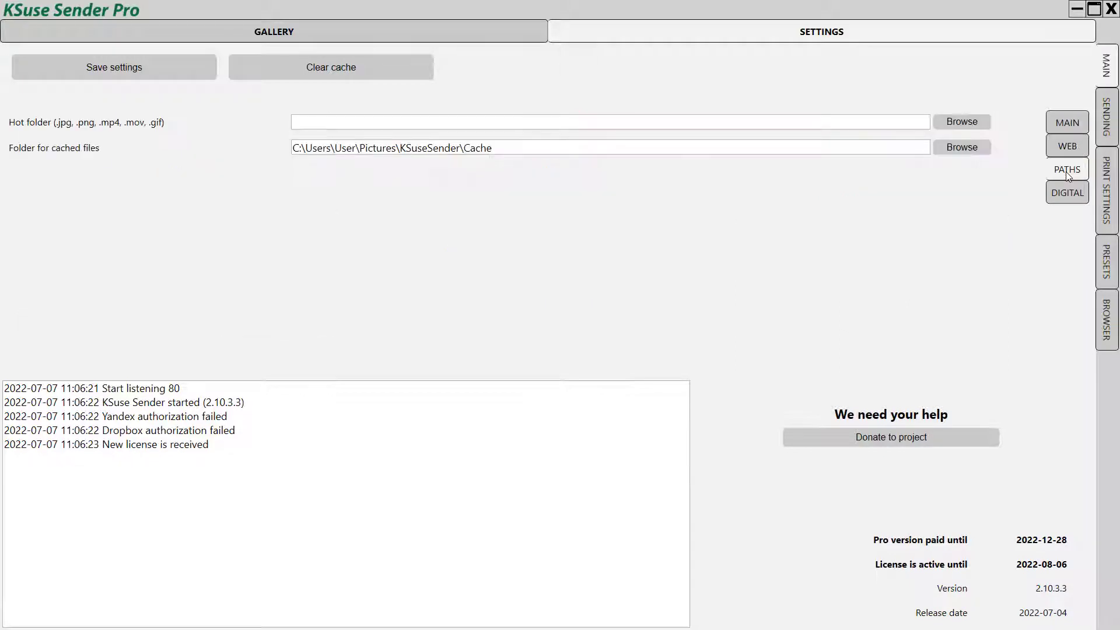
left_click(959, 123)
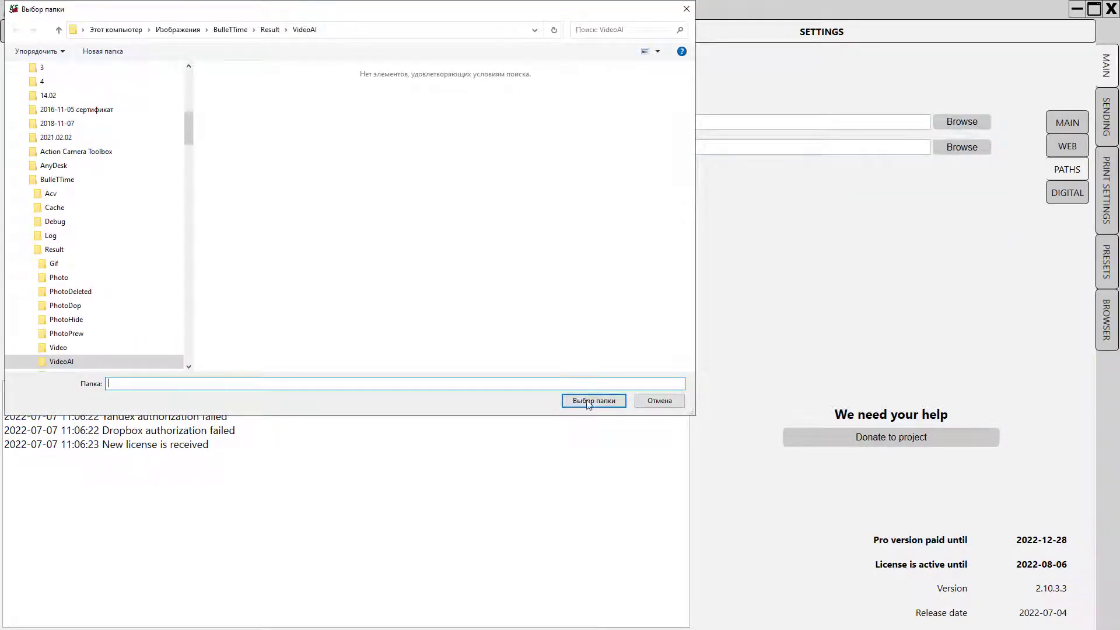
left_click(588, 402)
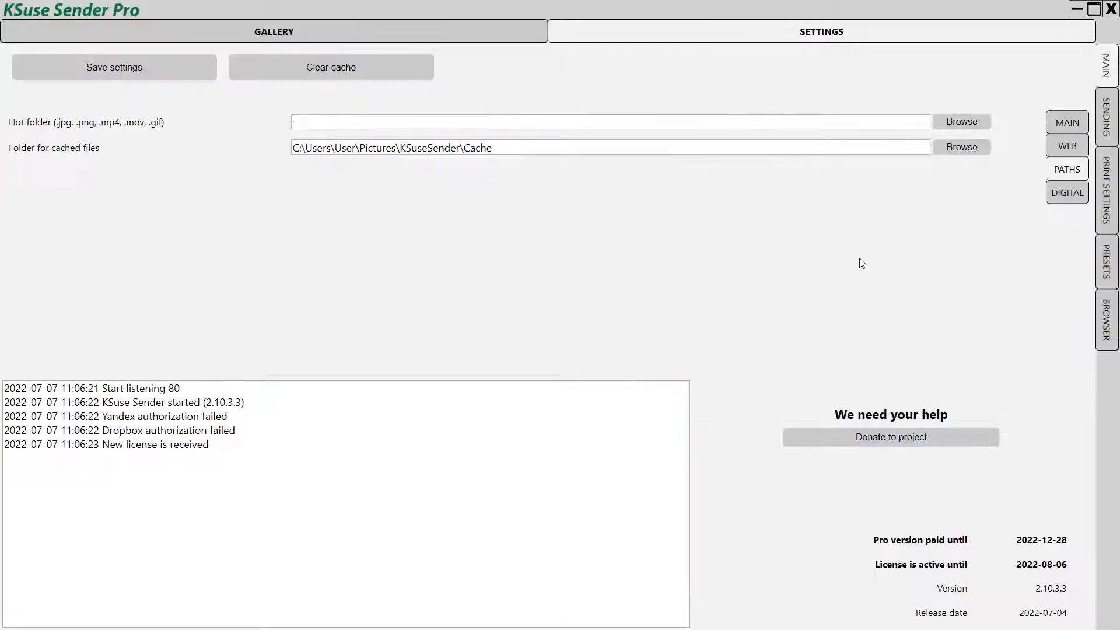
left_click(1066, 124)
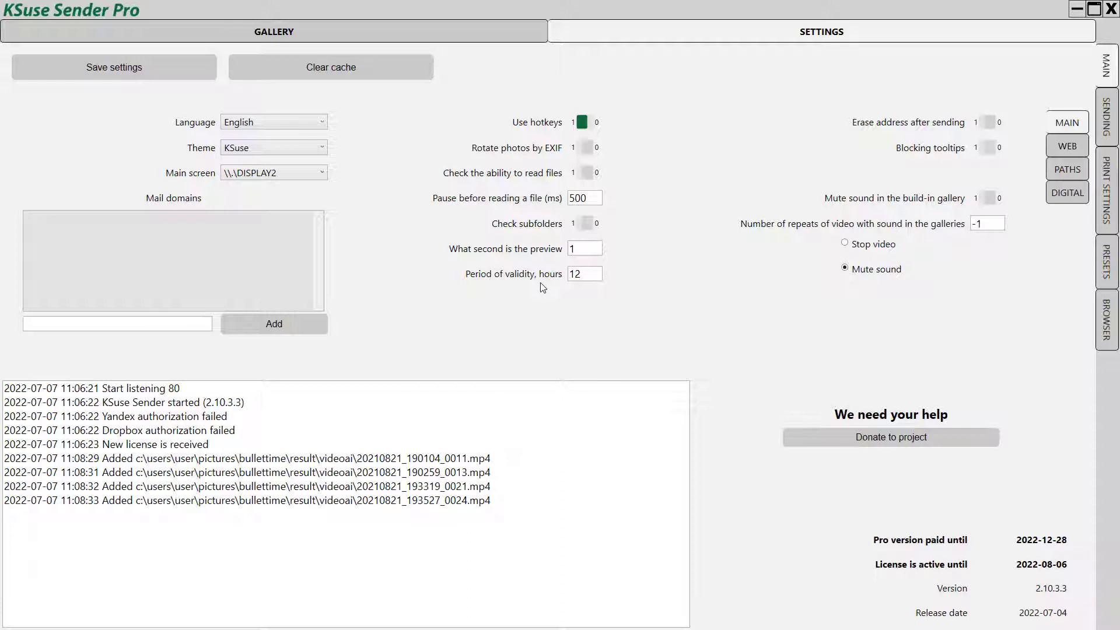
left_click(147, 75)
- Add a new preset and name it WiFi in its settings
left_click(1114, 267)
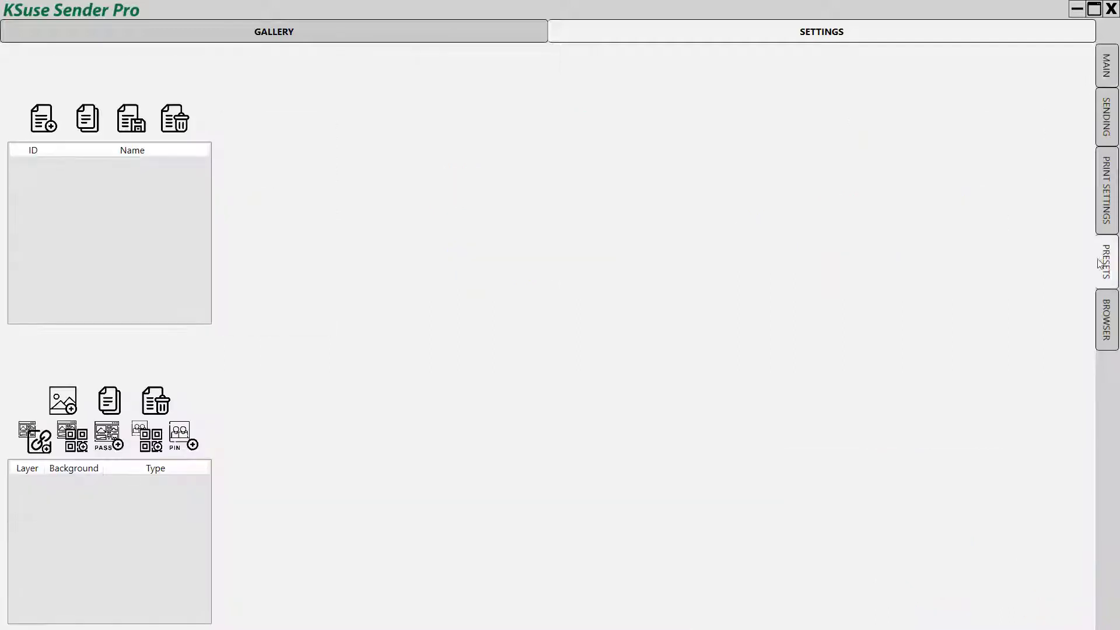
left_click(44, 118)
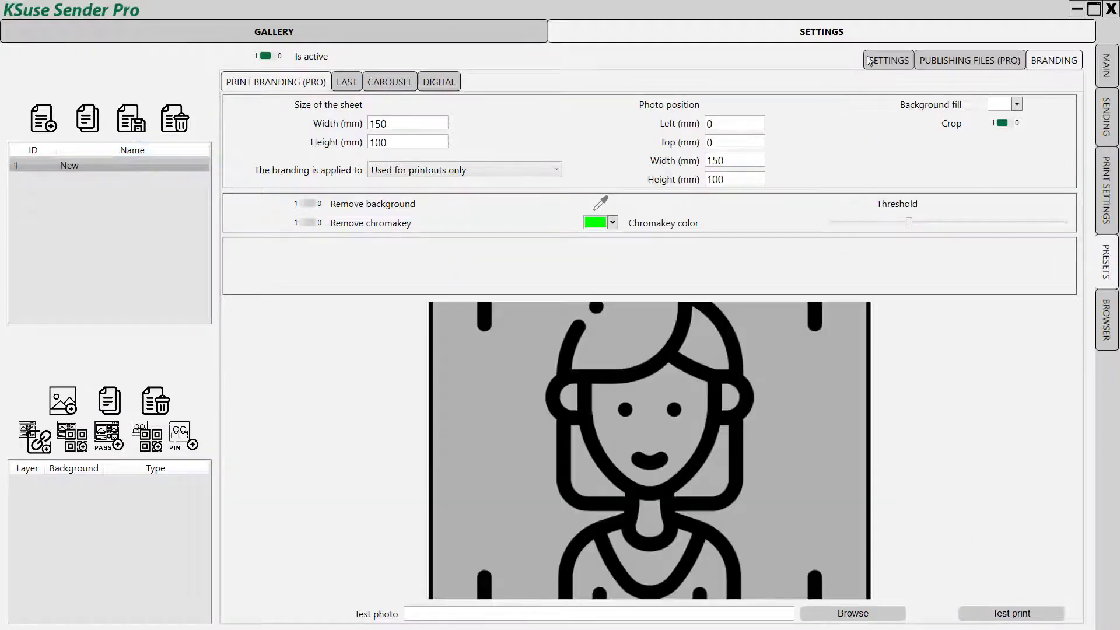
left_click(886, 62)
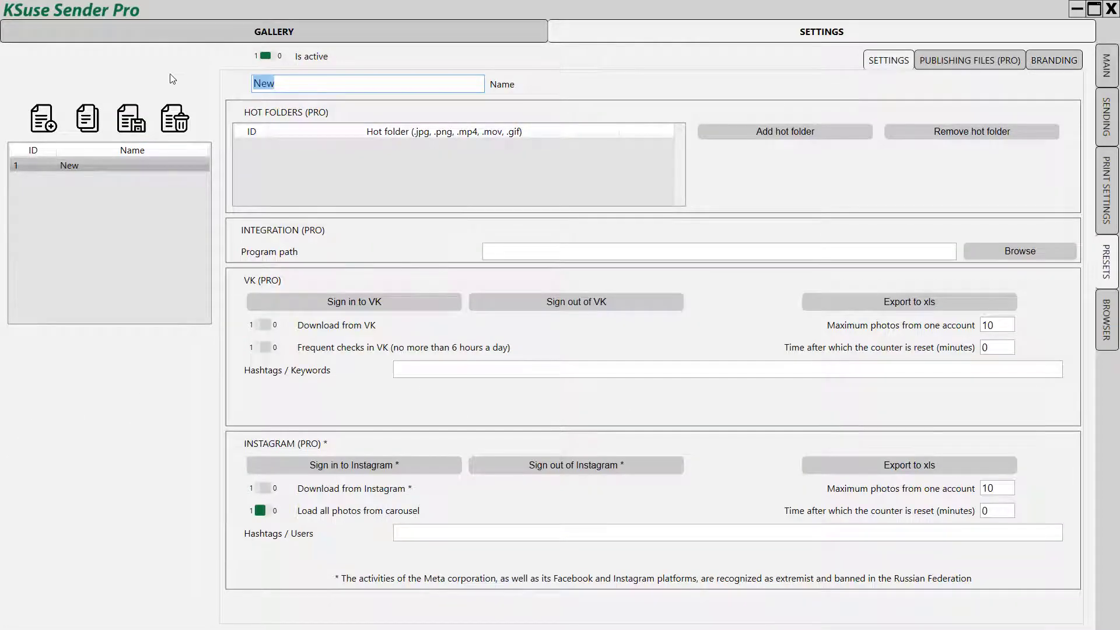
type("Дщсфд")
key("BackSpace")
key("BackSpace")
key("BackSpace")
key("BackSpace")
key("BackSpace")
type("WiFi")
- Keep the local link type with address 192.168.18.120 in the preset's file publishing options
left_click(967, 63)
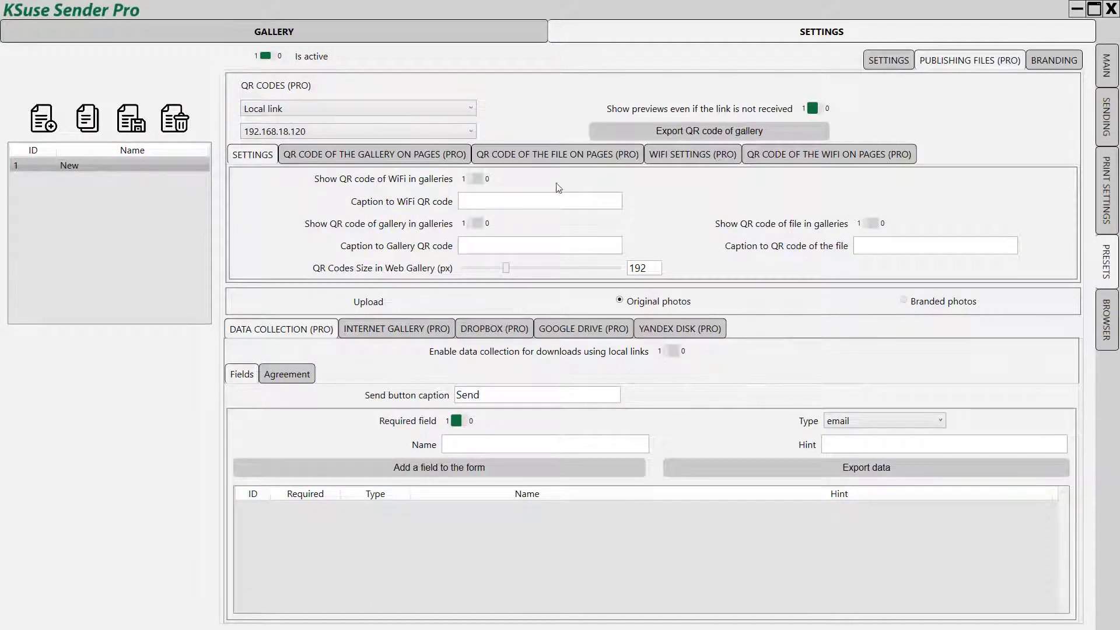
left_click(300, 112)
left_click(276, 124)
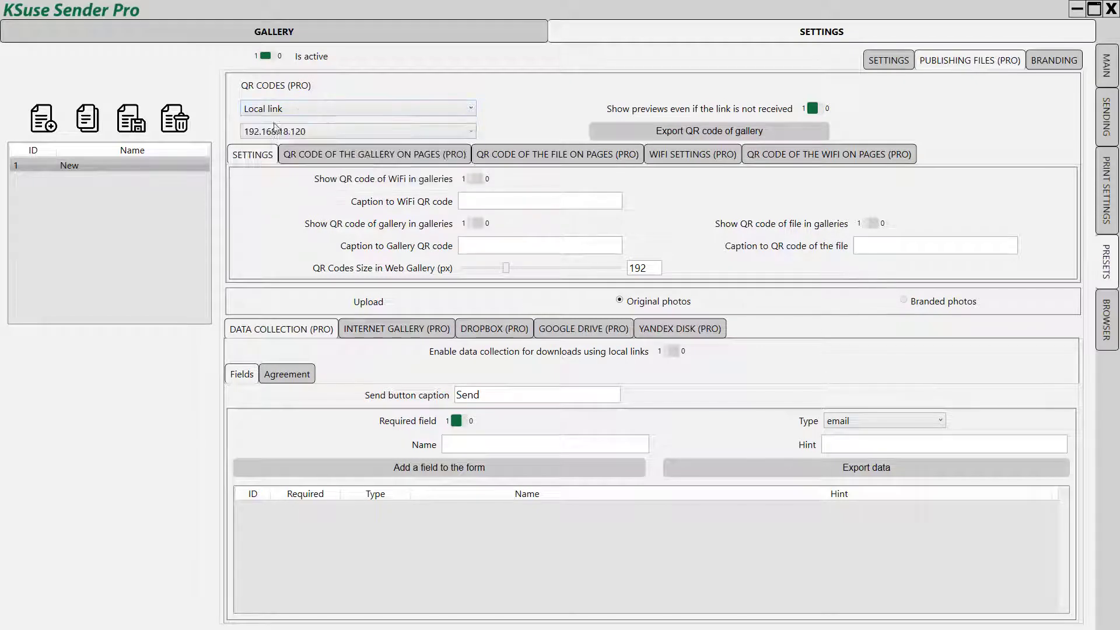
left_click(294, 133)
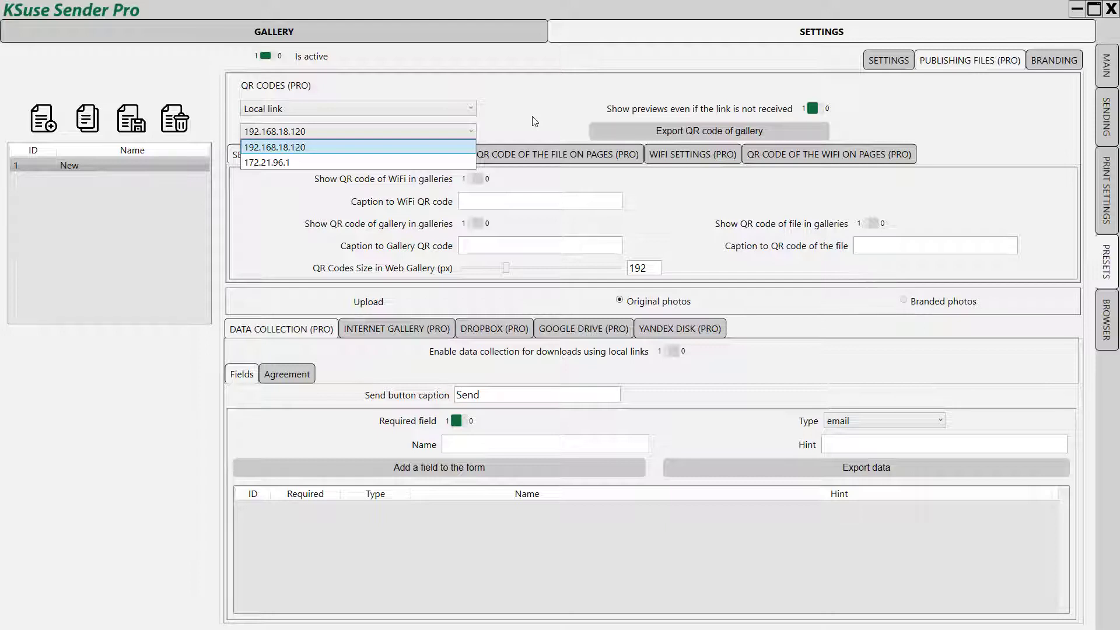
left_click(328, 148)
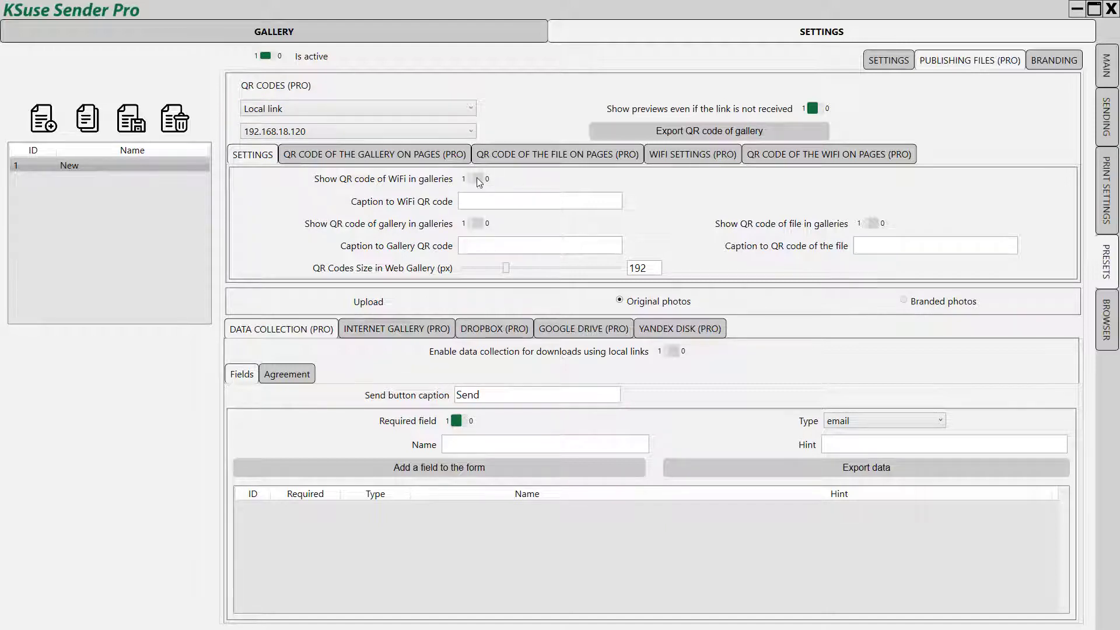
- Show both QR codes in galleries and caption the file QR code '2. Download'
left_click(480, 202)
type("onnect")
left_click(869, 224)
left_click(874, 246)
key("BackSpace")
type("Download")
key("BackSpace")
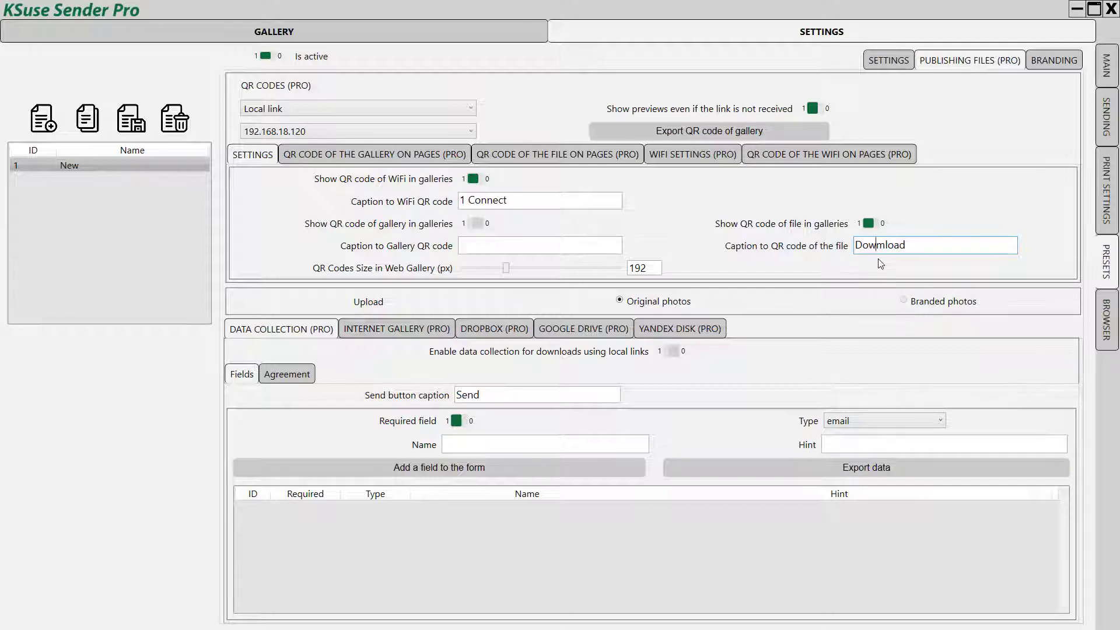
key("BackSpace")
type("n")
key("Home")
type("2.")
- Caption the WiFi QR code '1. Connect' and save the preset as WiFi
left_click(463, 200)
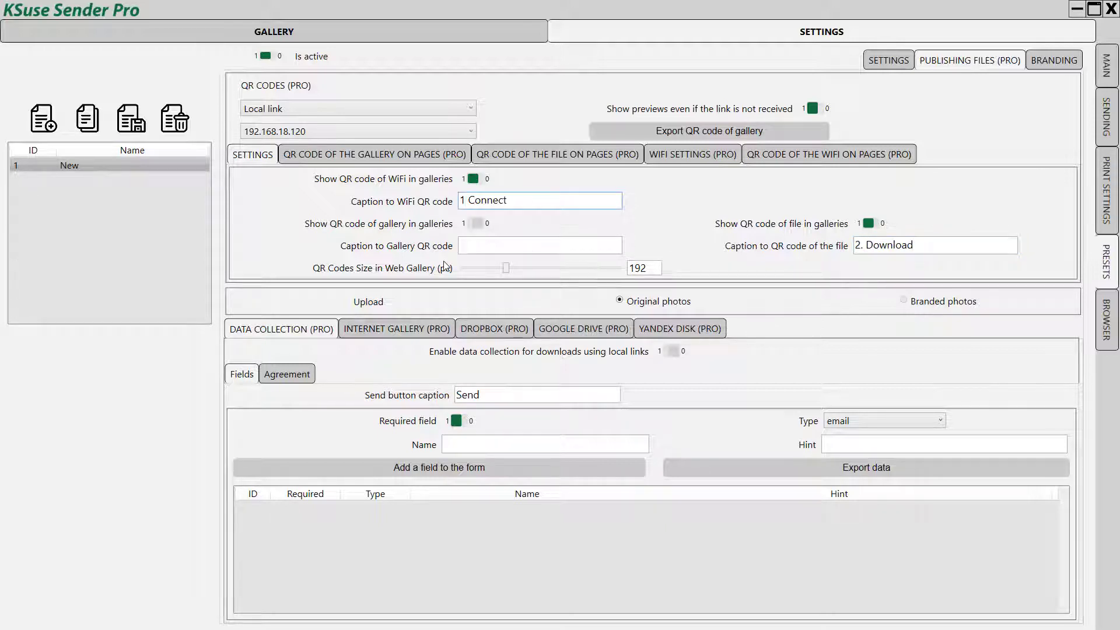
type(".")
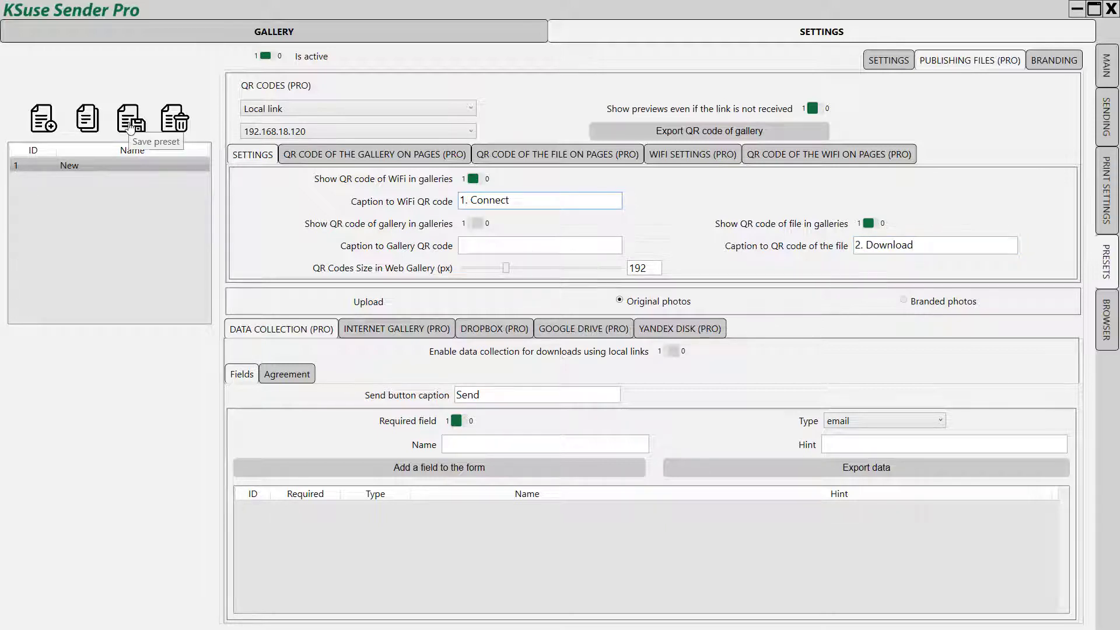
left_click(130, 125)
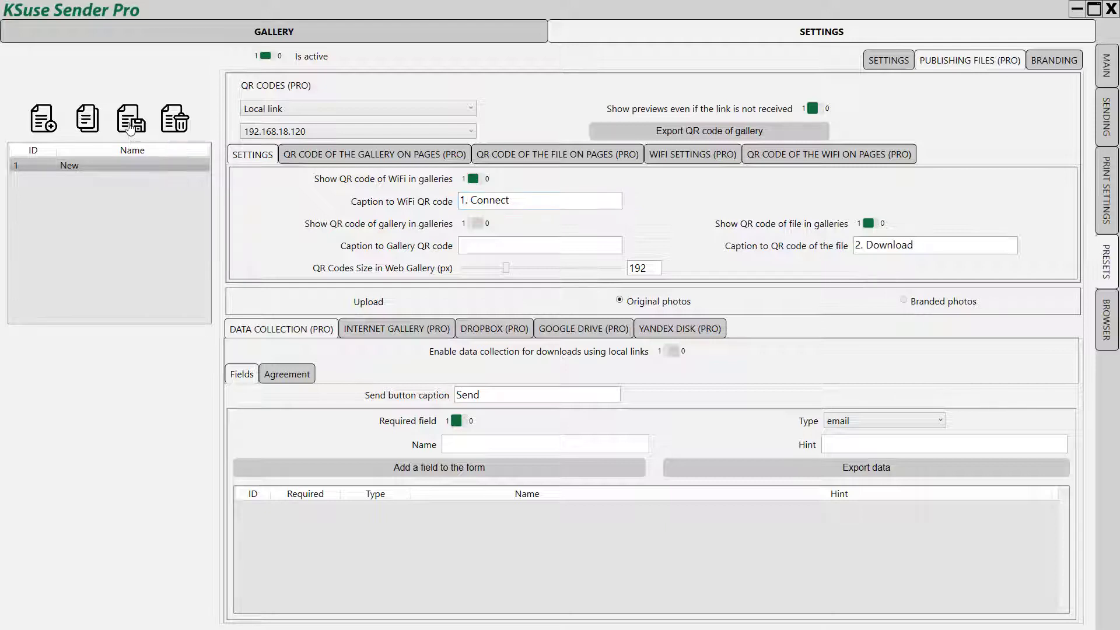
- Enter the SSID Yakonnet and its password in WiFi settings and save the preset
left_click(678, 155)
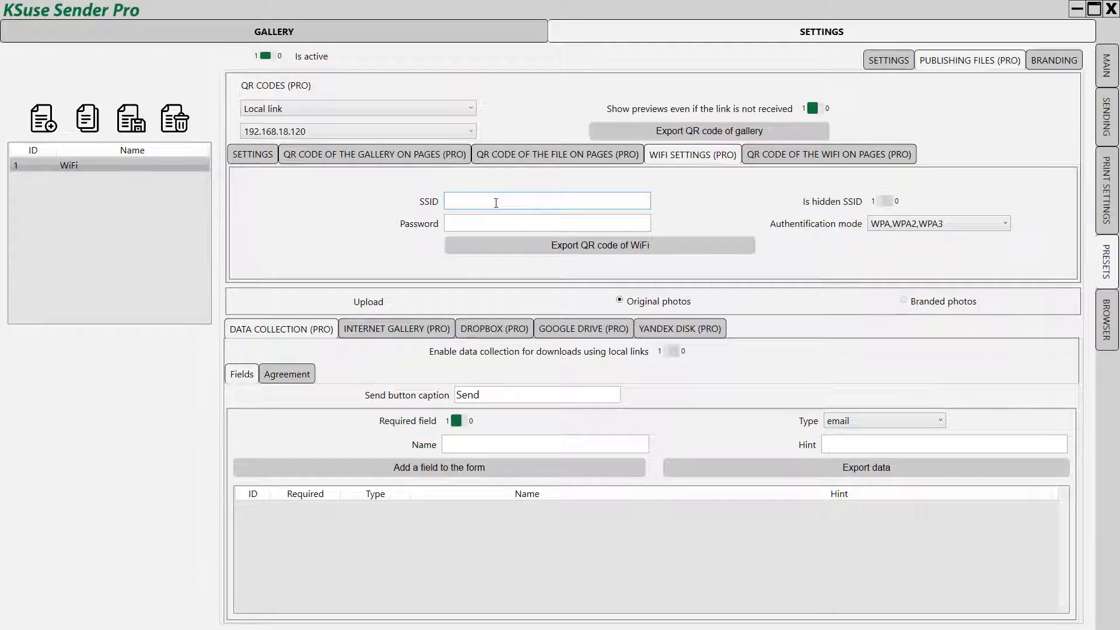
type("Yakonnet")
left_click(507, 219)
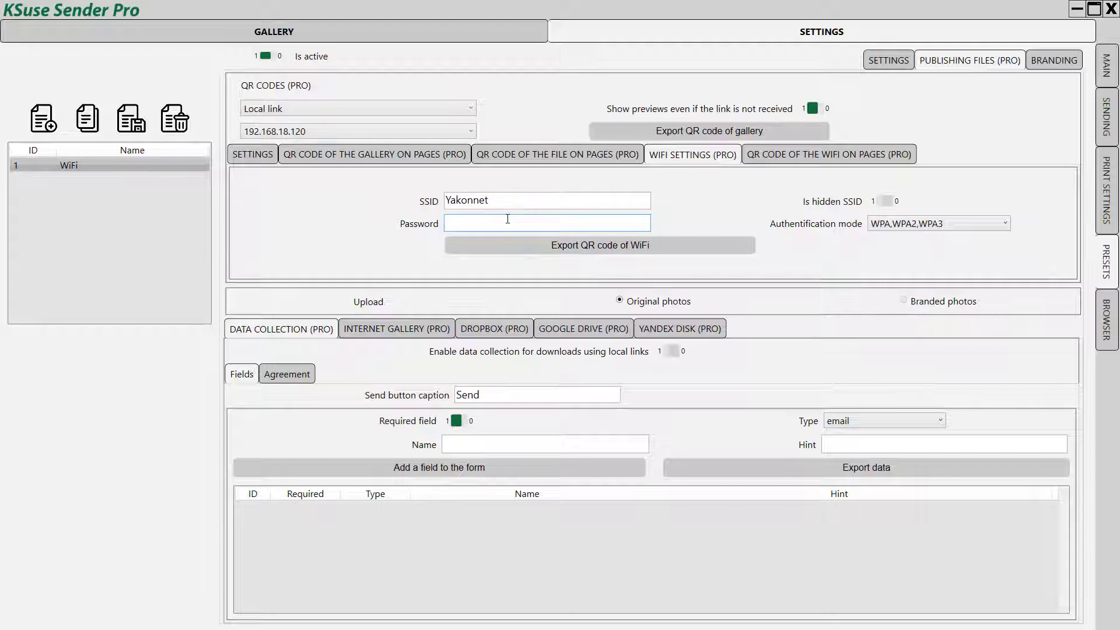
type("•••••••••")
left_click(131, 123)
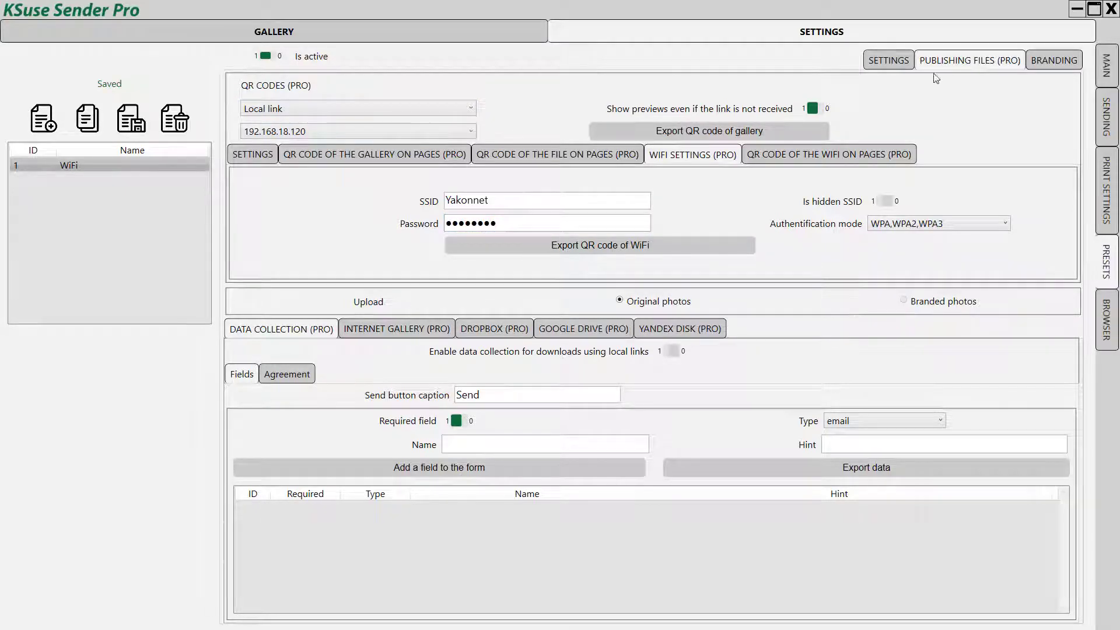
- Preview the gallery's QR codes, then show the web server settings with the gallery links
left_click(317, 33)
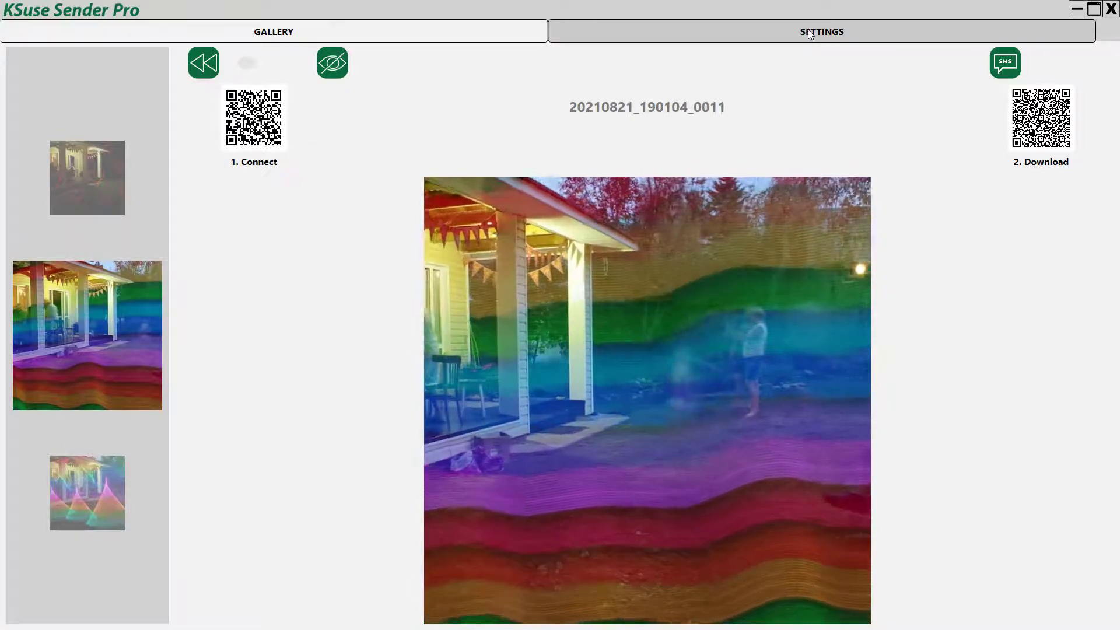
left_click(809, 34)
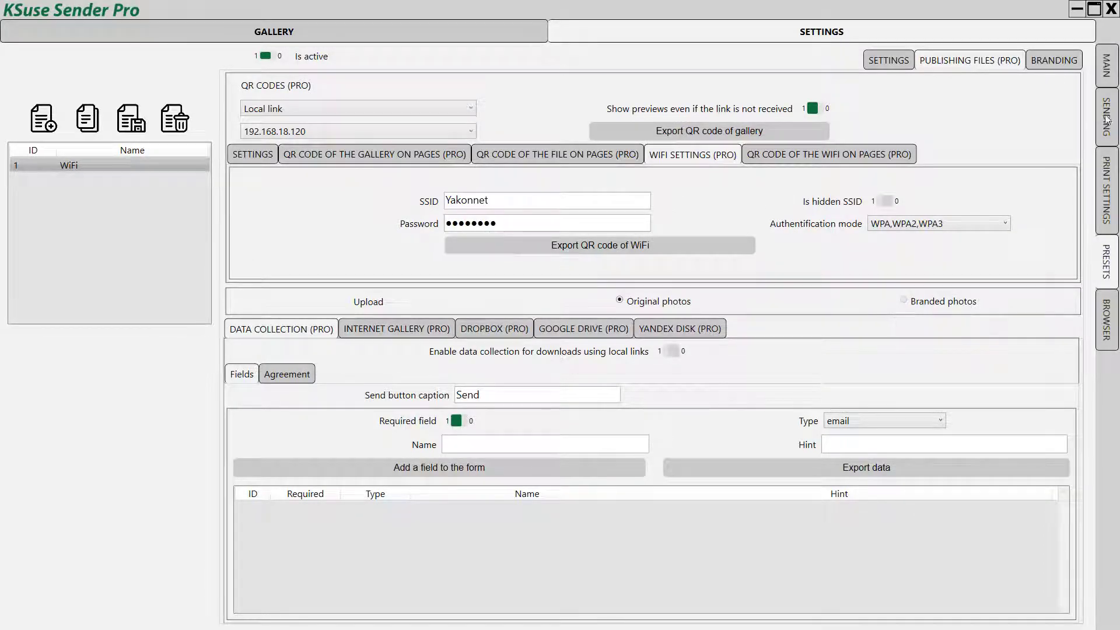
left_click(1112, 77)
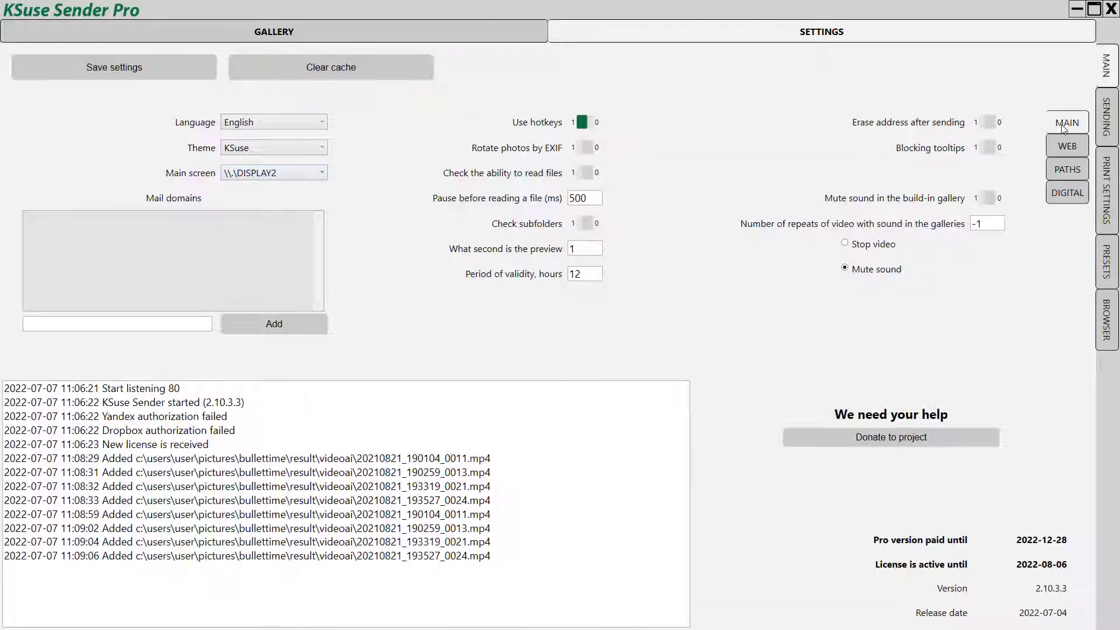
left_click(1068, 146)
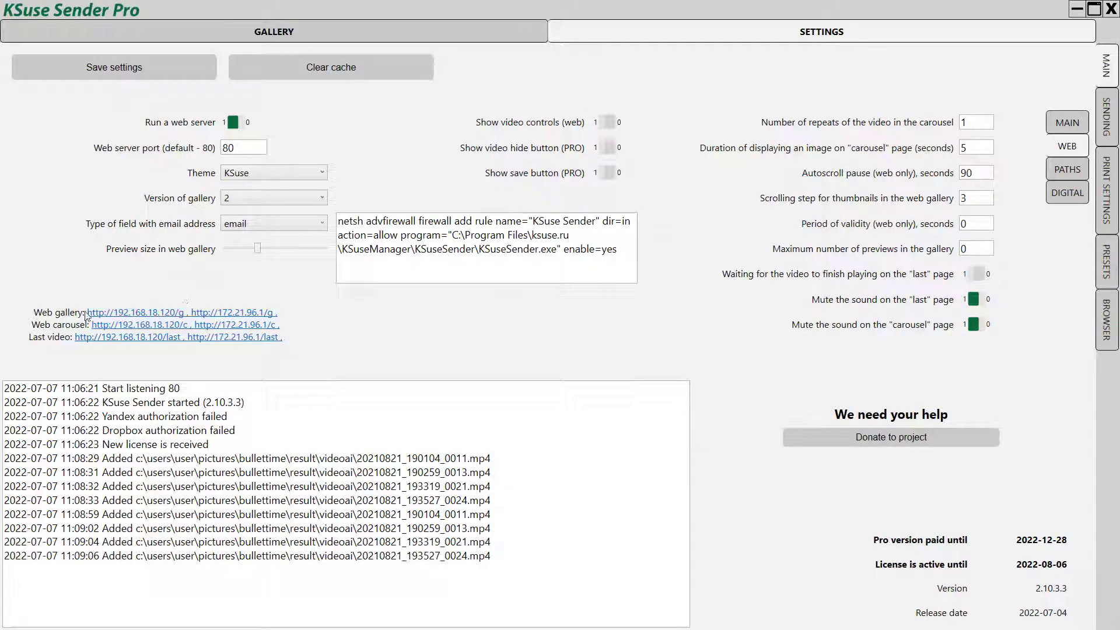
- Open the Web gallery link in the browser to view the page with both QR codes
left_click(118, 316)
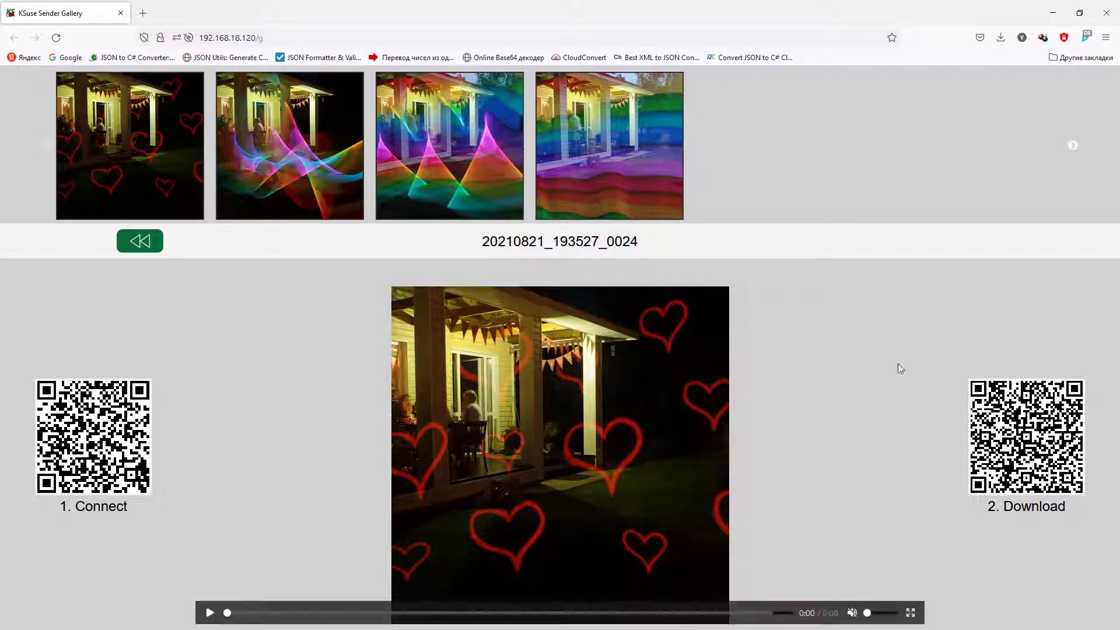
- Raise the QR Codes Size to 253 px in the preset and reload the gallery page in the browser
left_click(1051, 14)
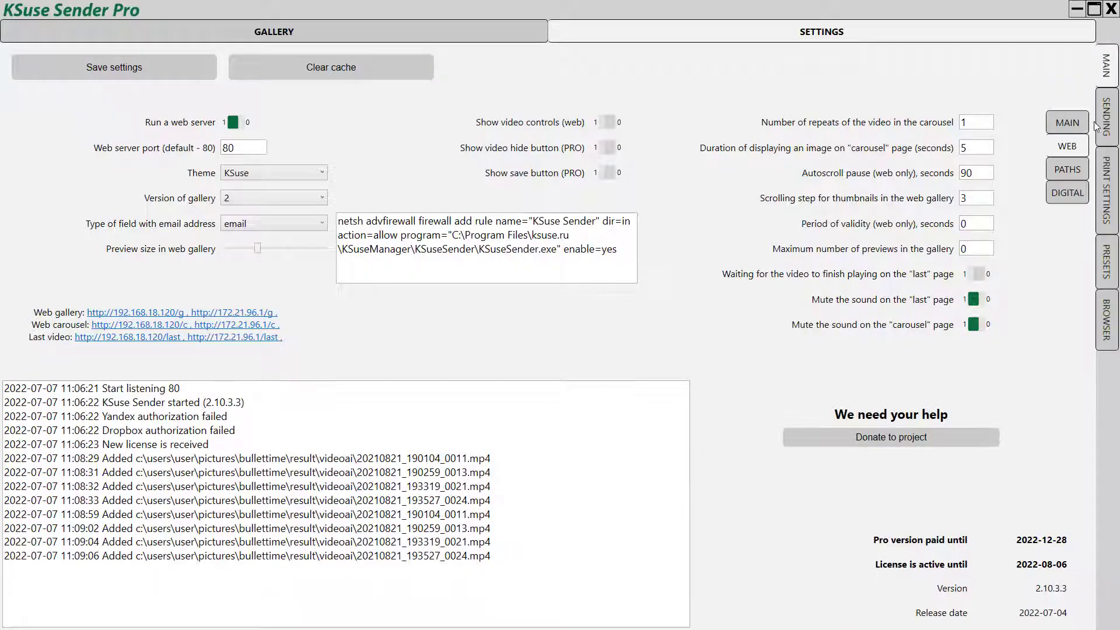
left_click(1108, 263)
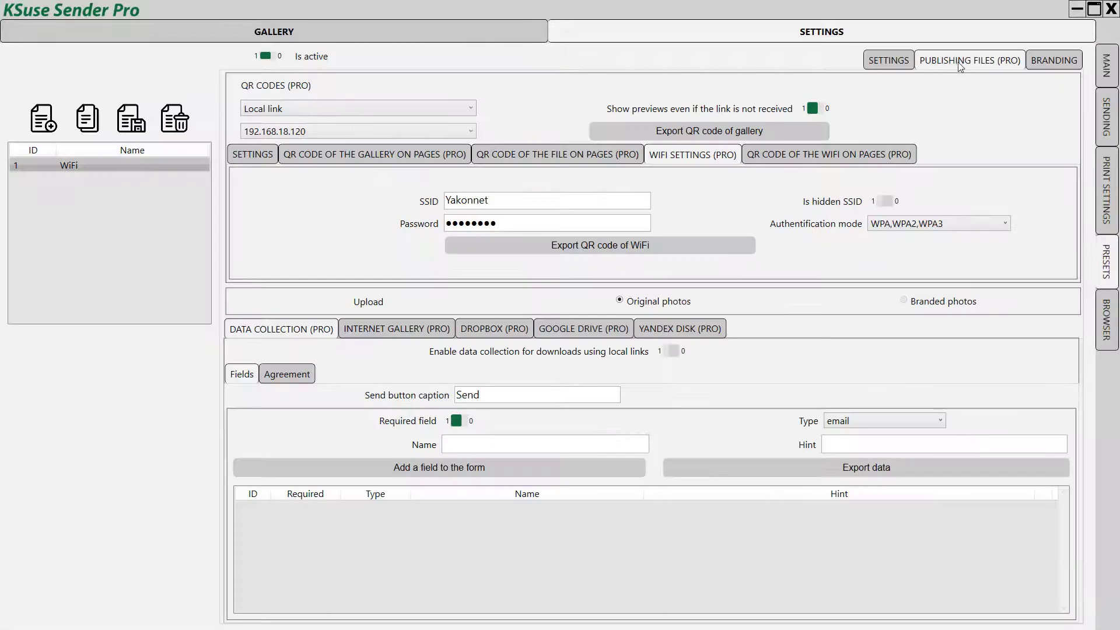
left_click(246, 157)
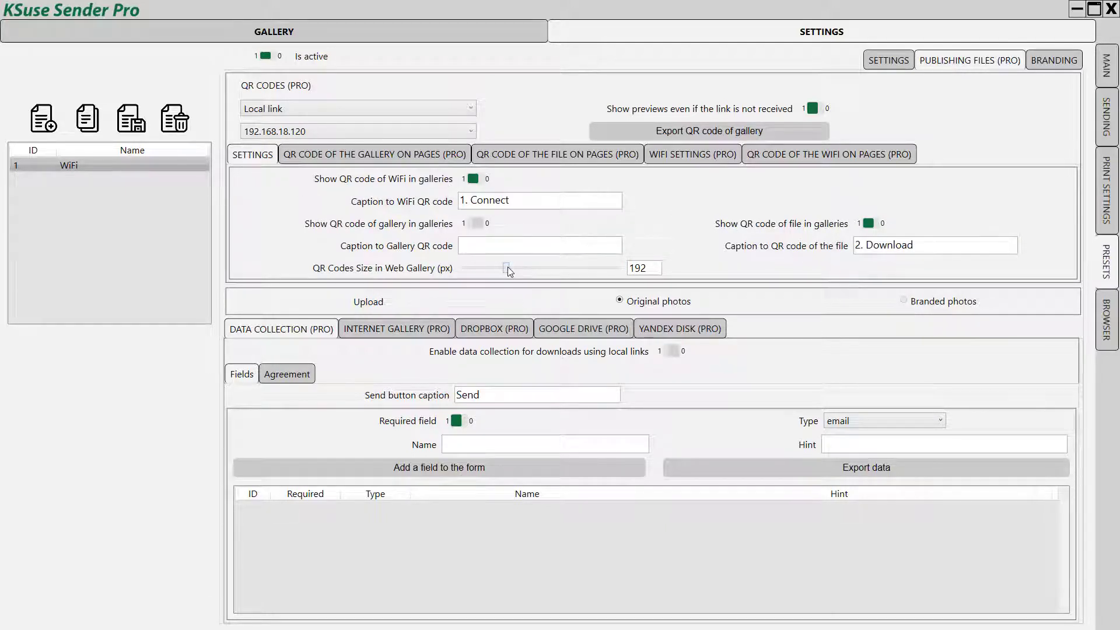
left_click_drag(507, 267, 528, 263)
key("alt+Tab")
left_click(57, 40)
- Show the WiFi QR code on carousel and last pages and set its margins
left_click(794, 154)
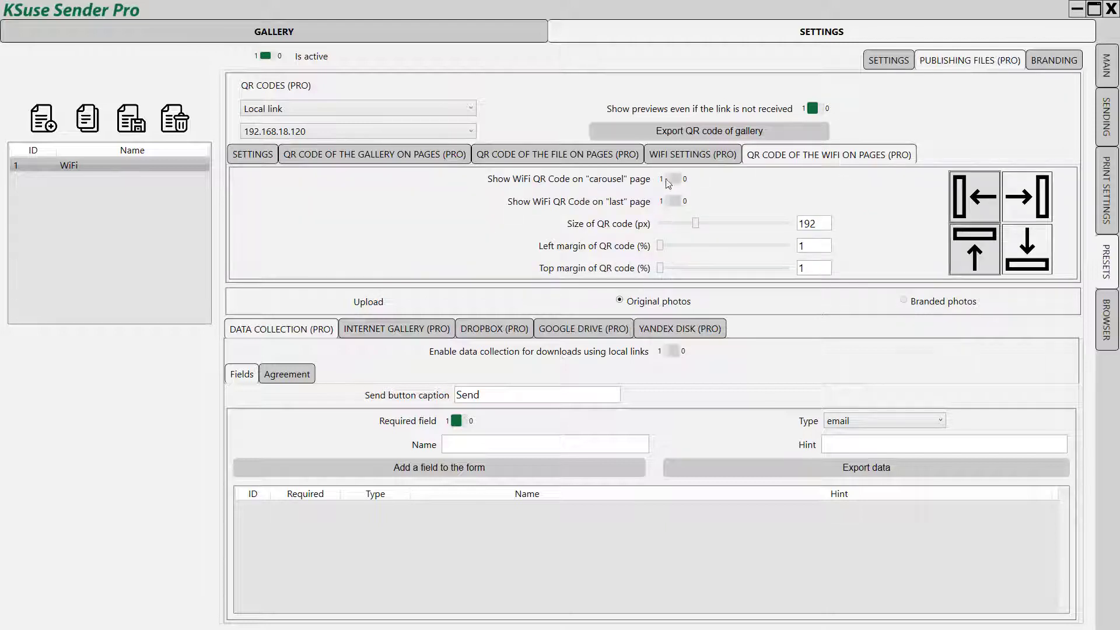
left_click(673, 180)
left_click(672, 201)
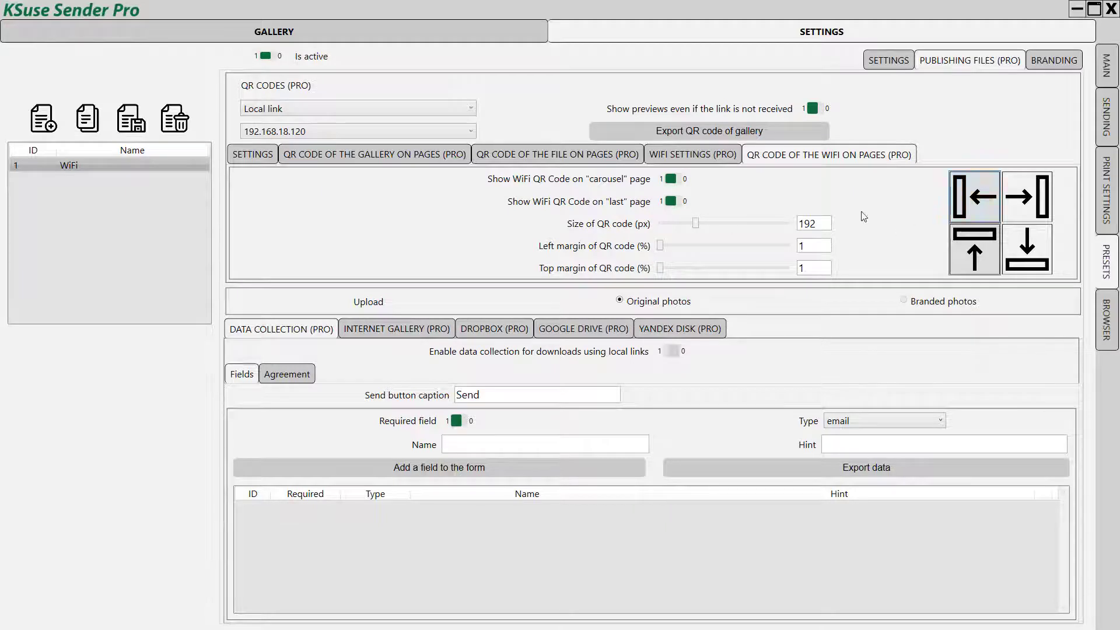
left_click_drag(812, 248, 757, 255)
type("4")
key("Tab")
type("4")
- Anchor the file QR code to the right and top of the pages
left_click(514, 156)
left_click(1031, 199)
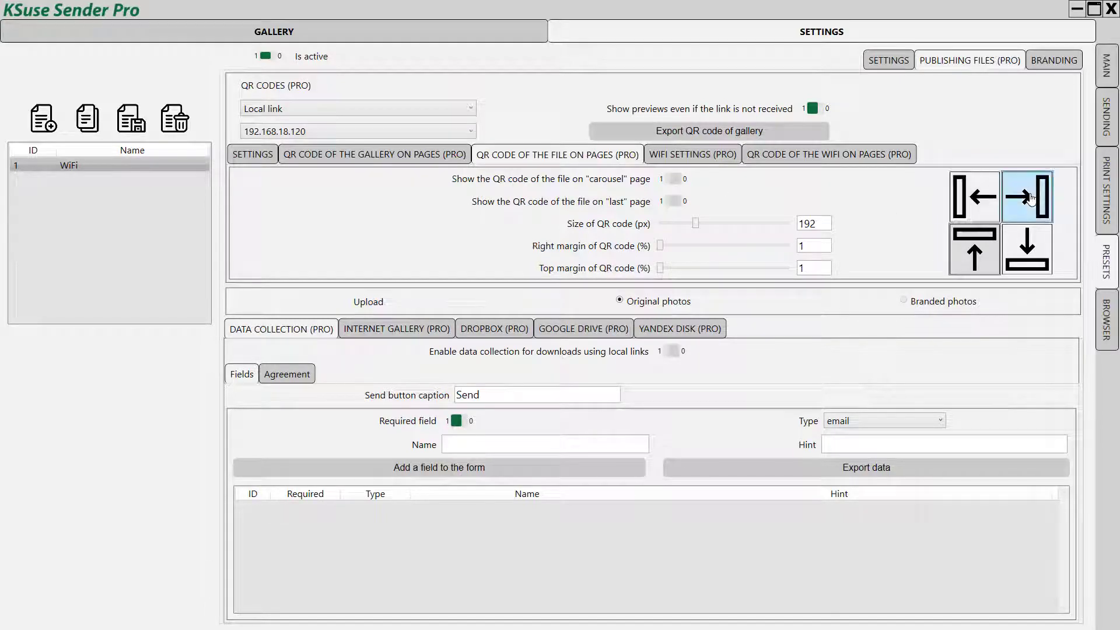
left_click(1030, 244)
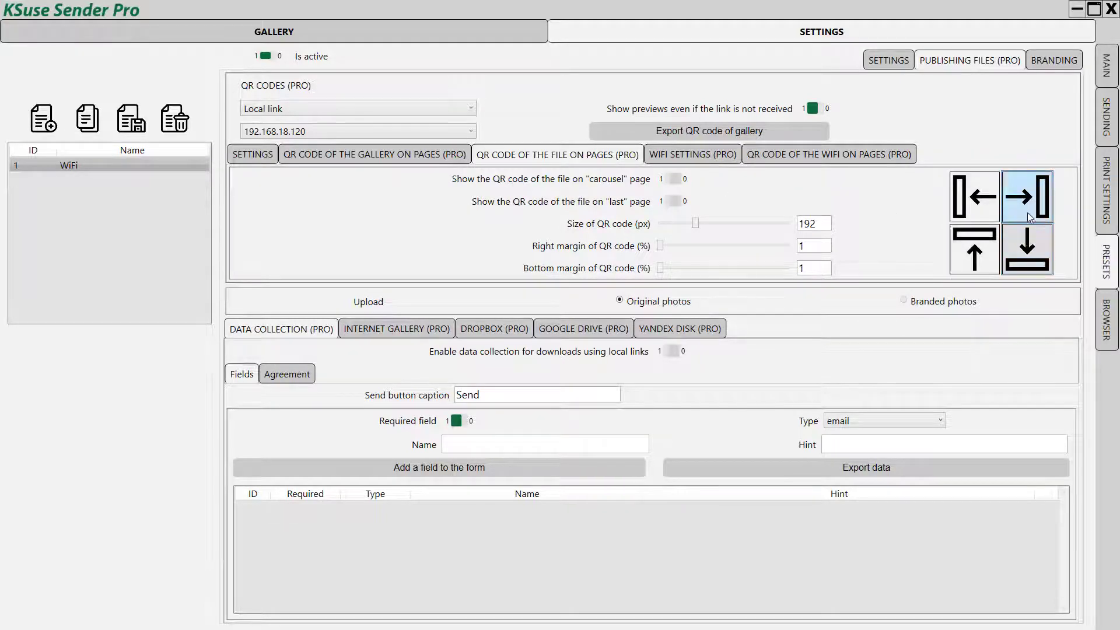
left_click(975, 253)
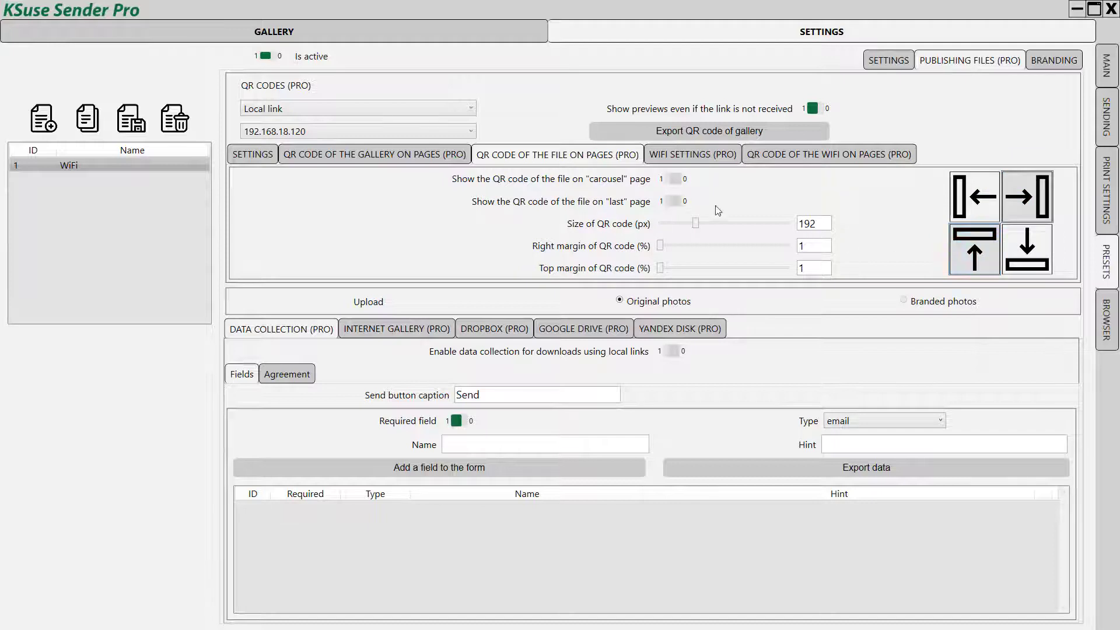
- Show the file QR code on carousel and last pages with 4% right and top margins
left_click(673, 178)
left_click(674, 202)
double_click(805, 246)
type("4")
double_click(811, 268)
type("4")
left_click(806, 225)
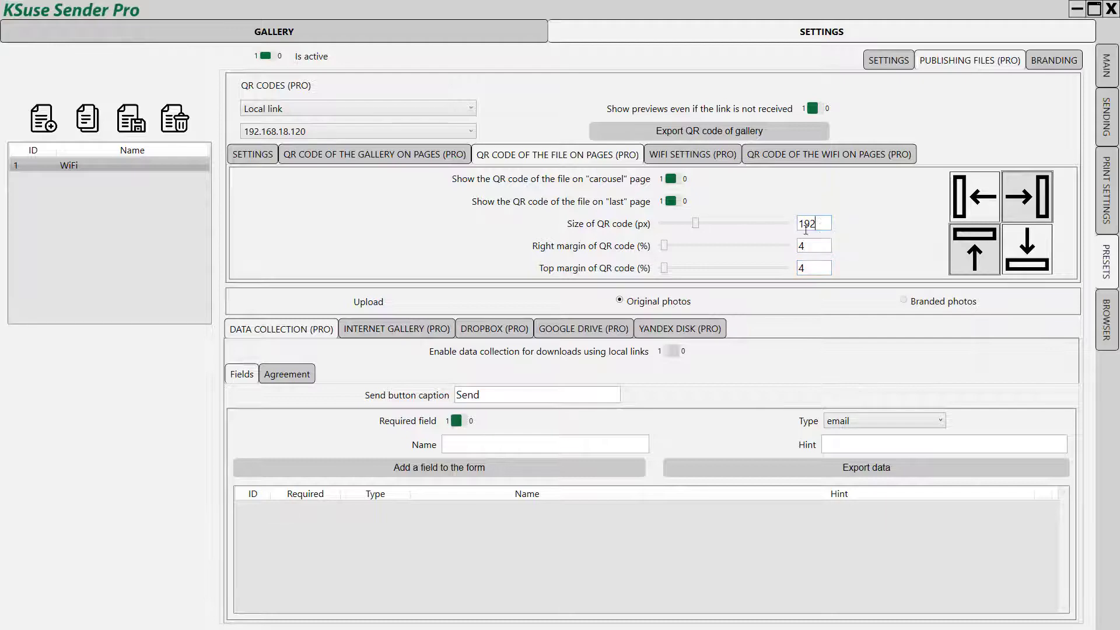
left_click(1108, 70)
- Show the Branding options for the Last page of the WiFi preset
left_click(1057, 63)
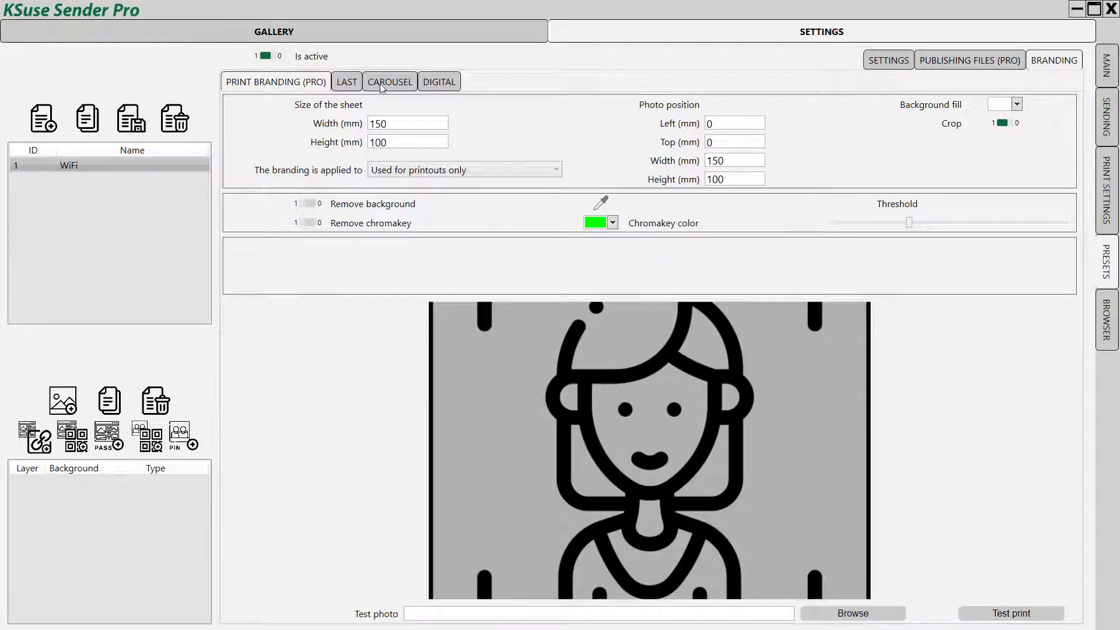
left_click(349, 82)
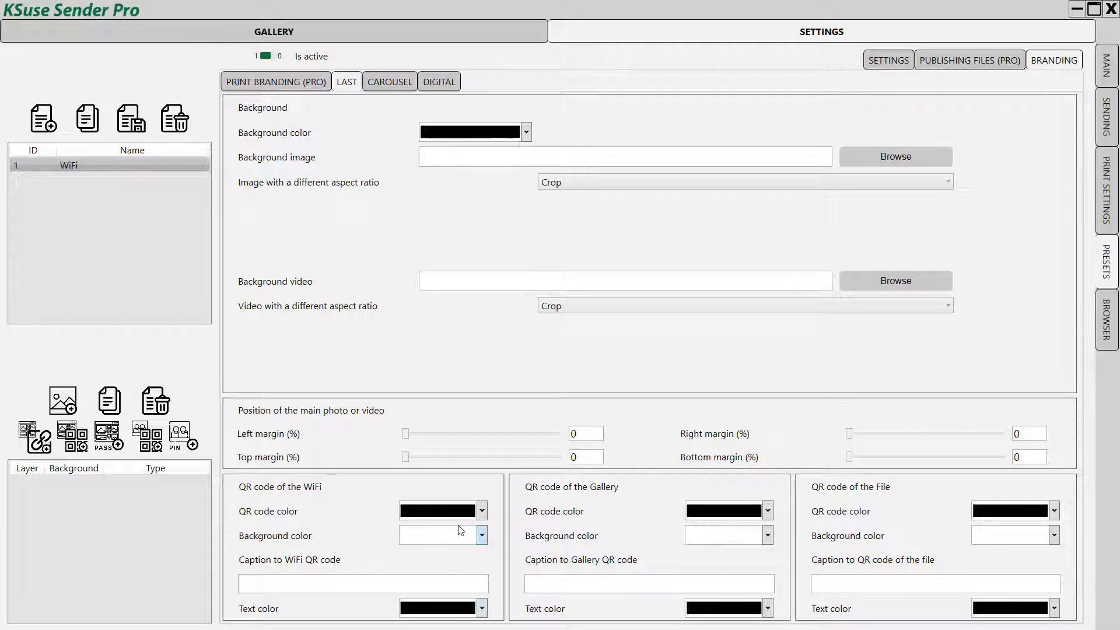
- Choose 'What beautiful Taiwan is.jpg' from Pictures as the last page's background image
left_click(875, 158)
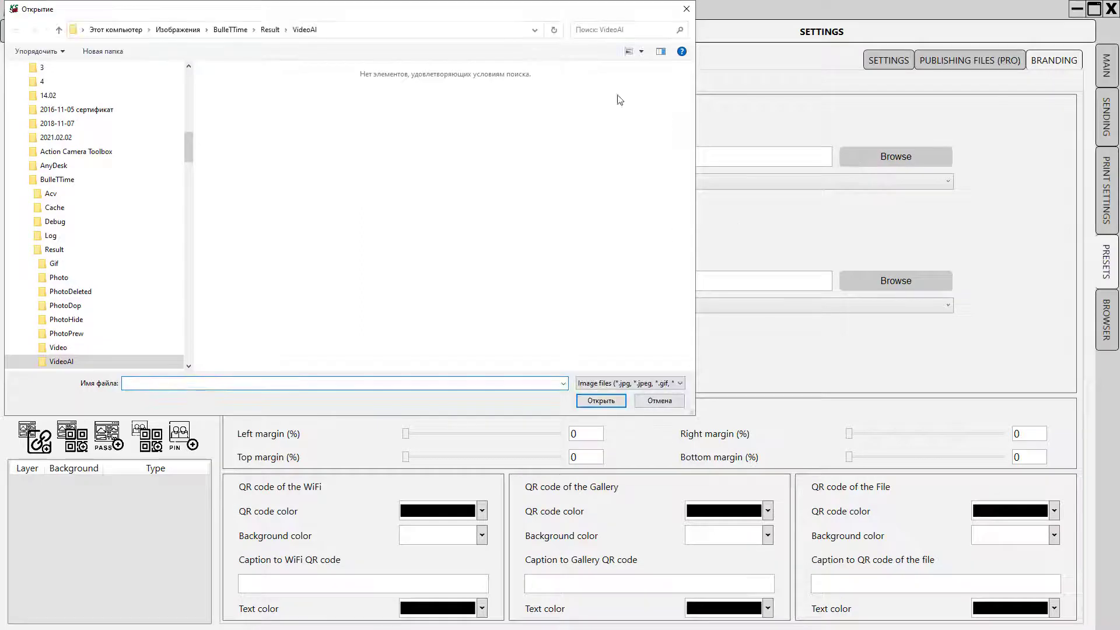
left_click_drag(189, 135, 190, 79)
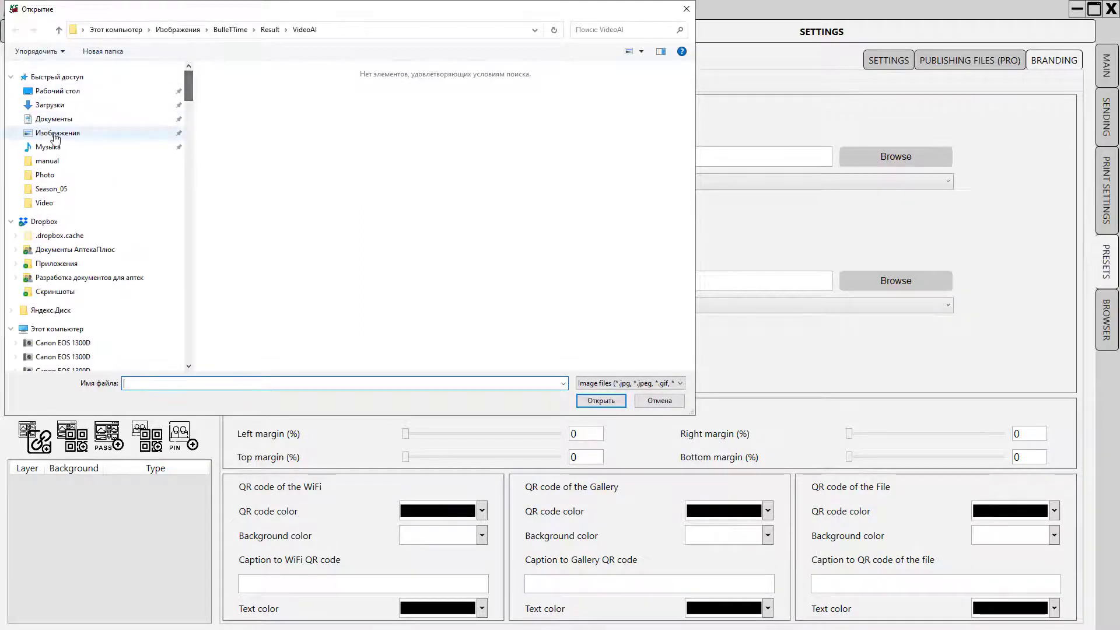
left_click_drag(692, 96, 696, 360)
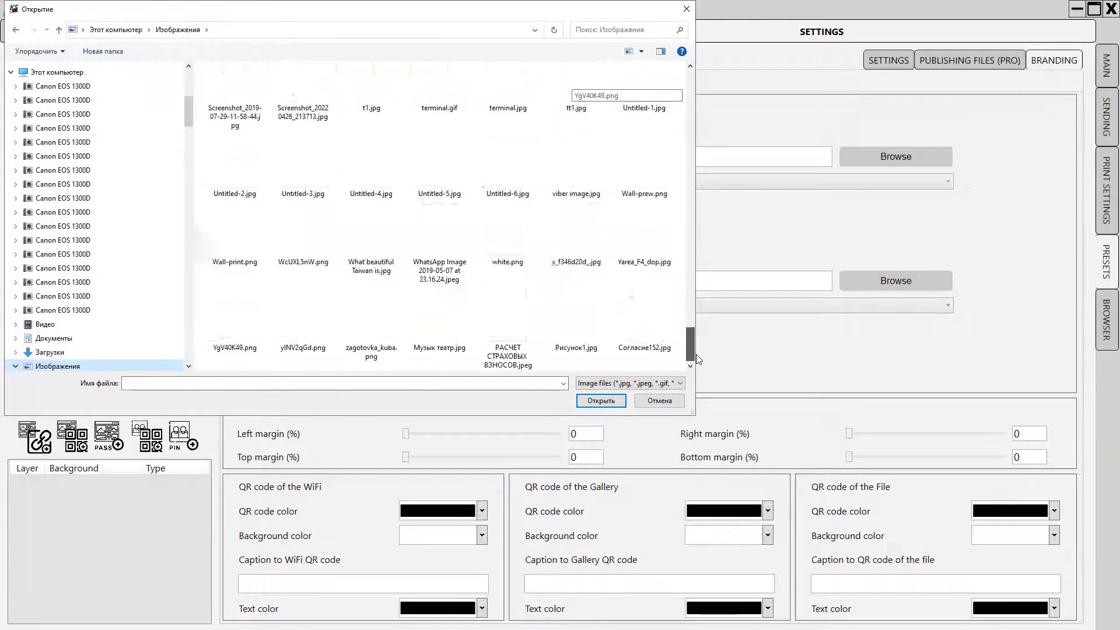
left_click(370, 238)
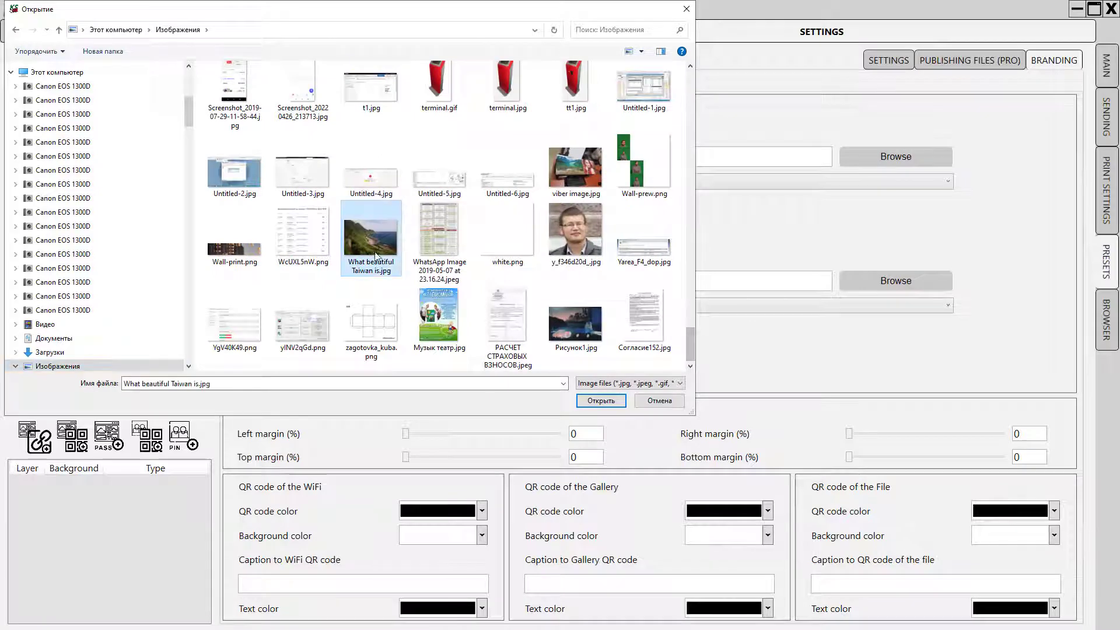
left_click(602, 399)
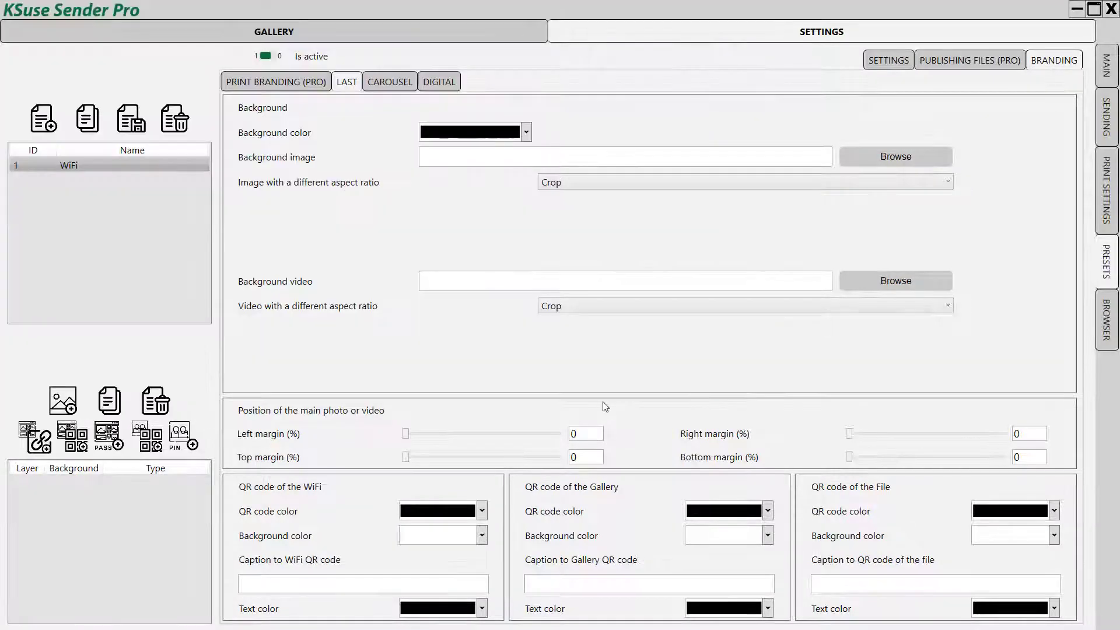
- Try the Fit aspect option for the background, then return it to Crop
left_click(589, 182)
left_click(552, 210)
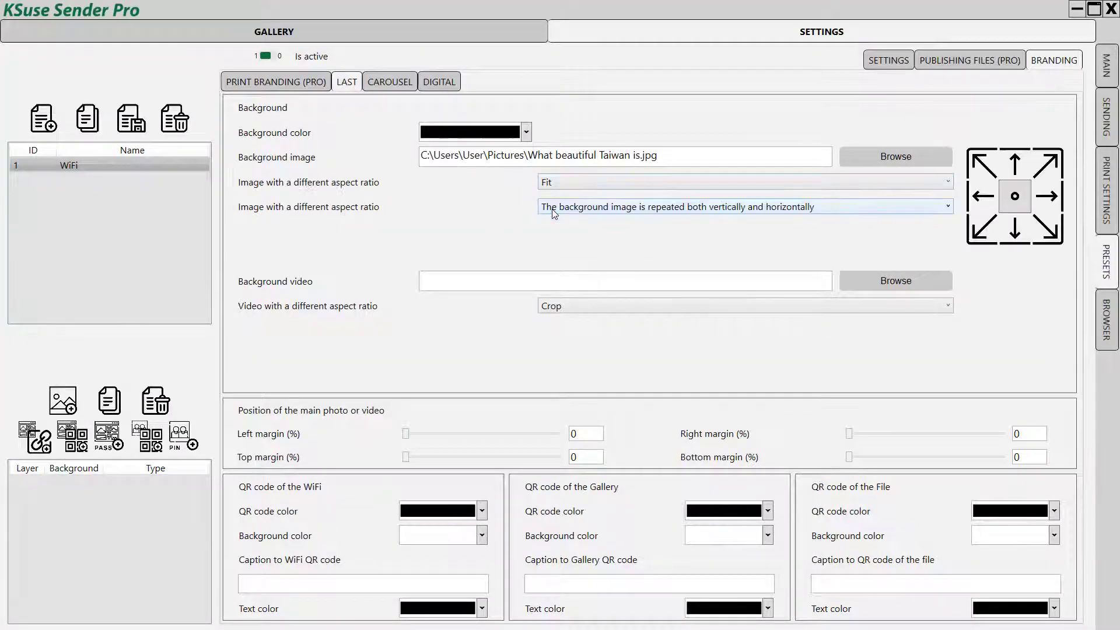
left_click(577, 184)
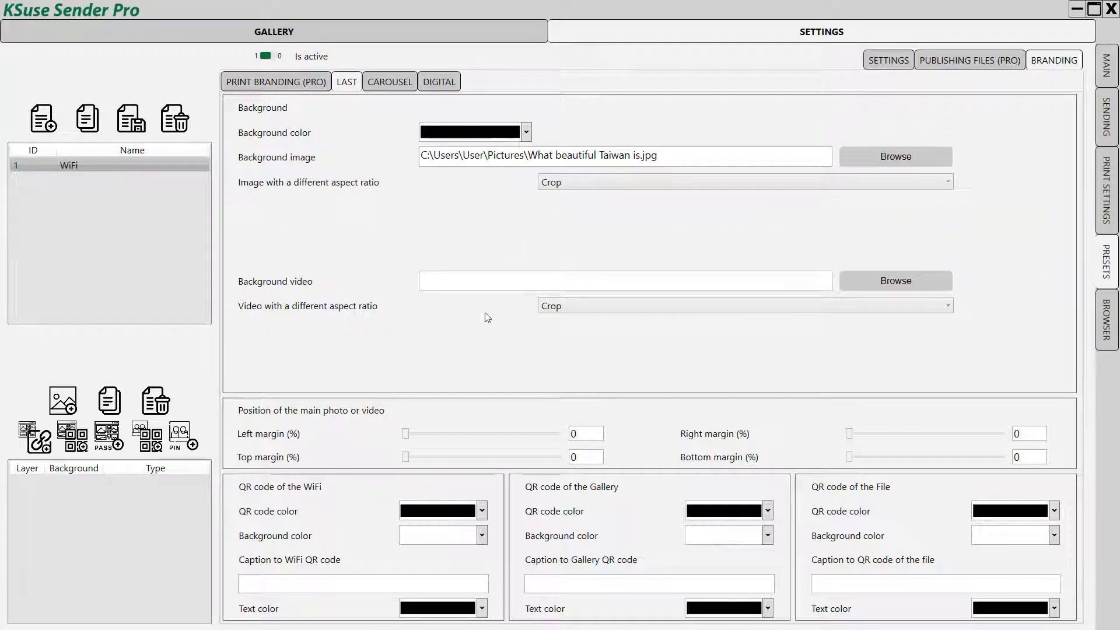
- Make both the WiFi and file QR codes red
left_click(483, 511)
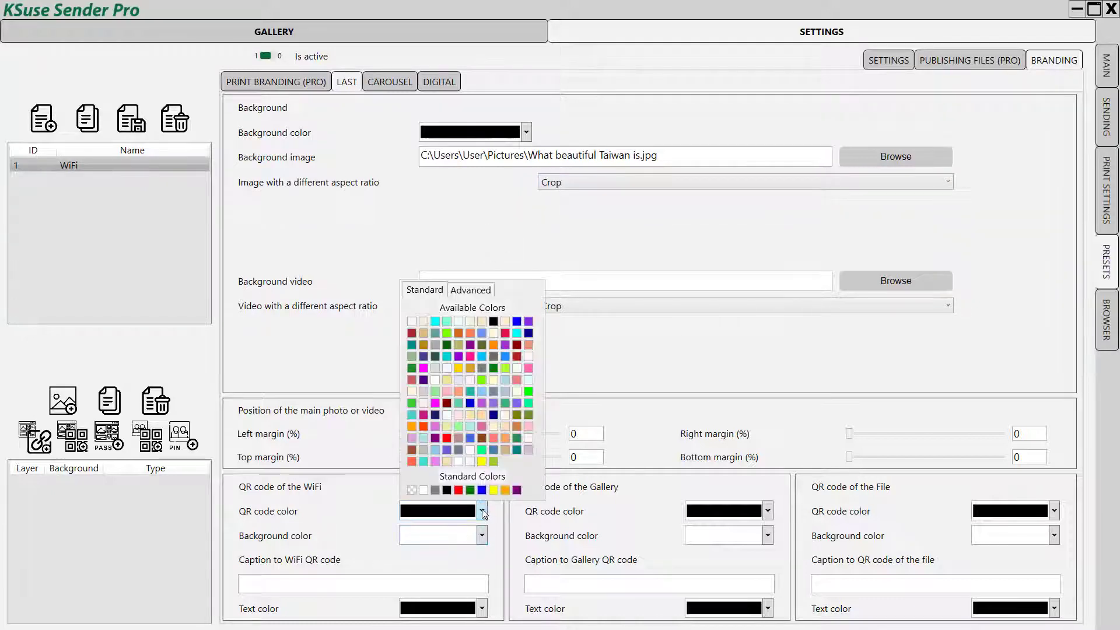
left_click(459, 495)
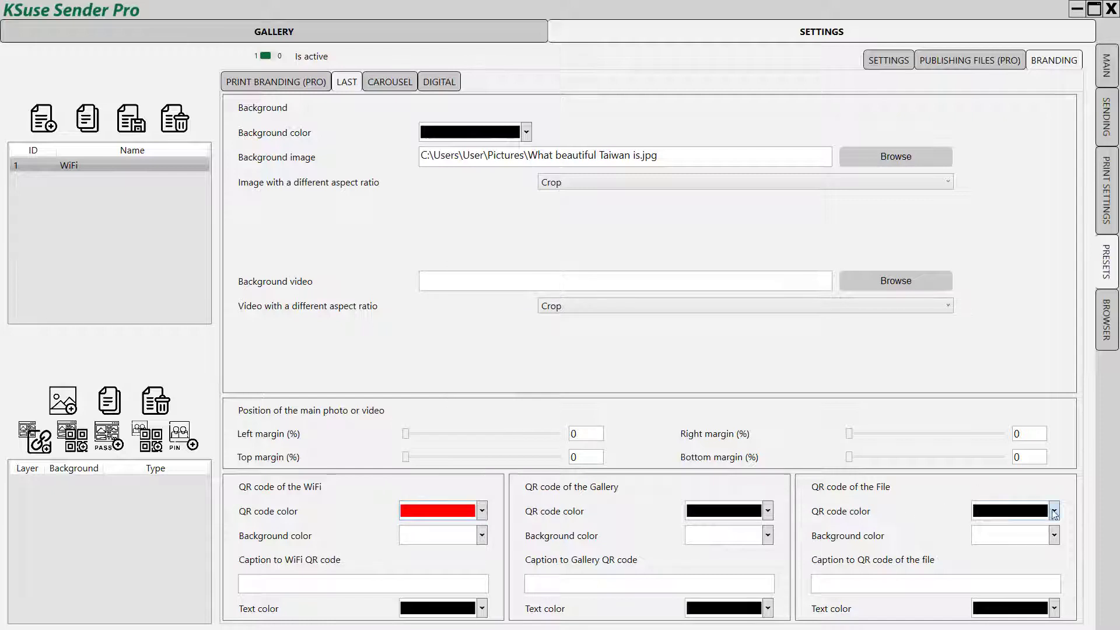
left_click(1056, 513)
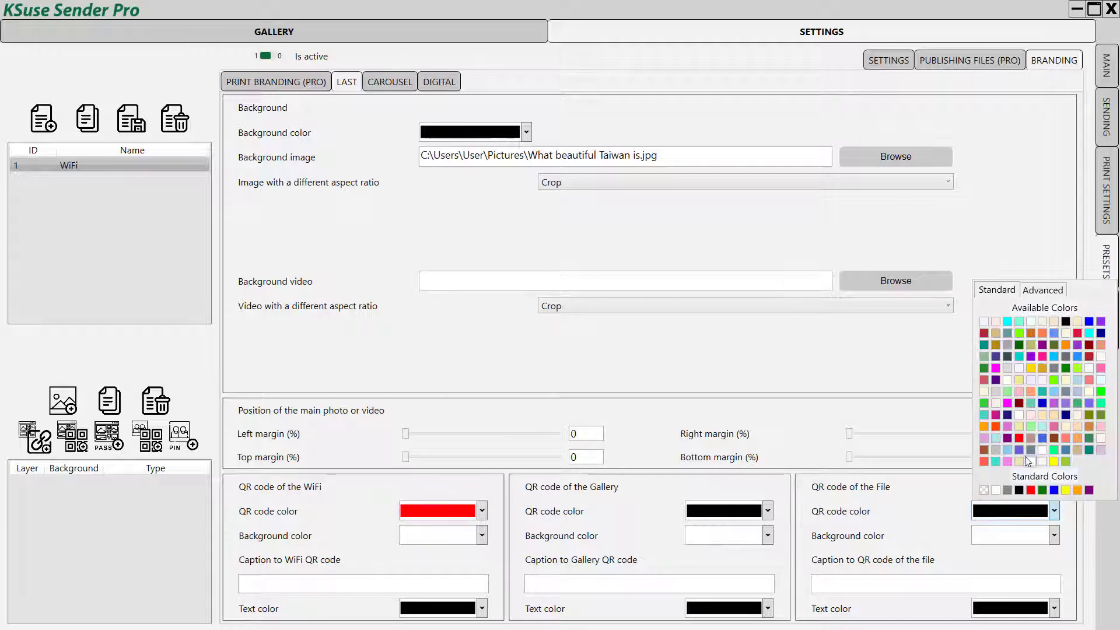
left_click(1030, 492)
- Caption the QR codes '1. Connect' and '2. Download' and save the WiFi preset
left_click(364, 584)
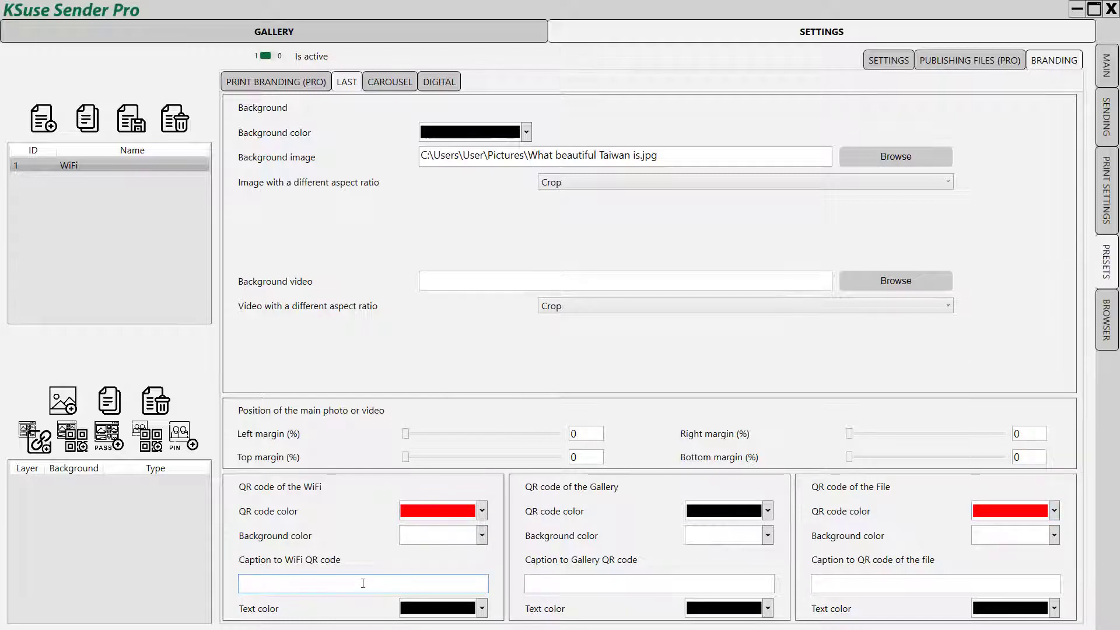
type("1. C")
type("onnect")
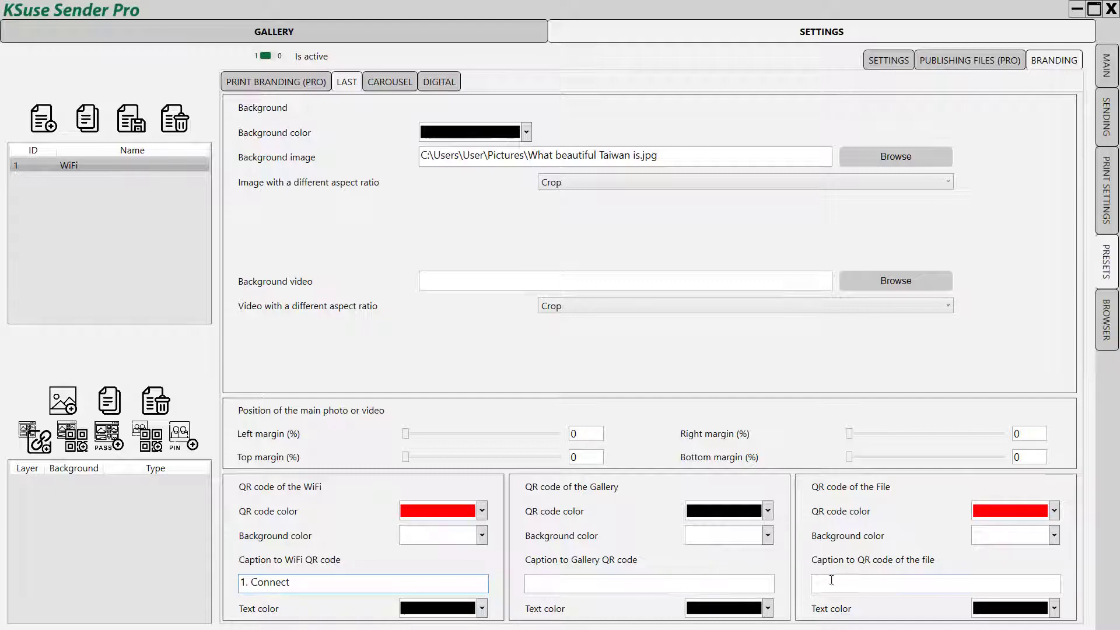
left_click(838, 585)
type("2. Download")
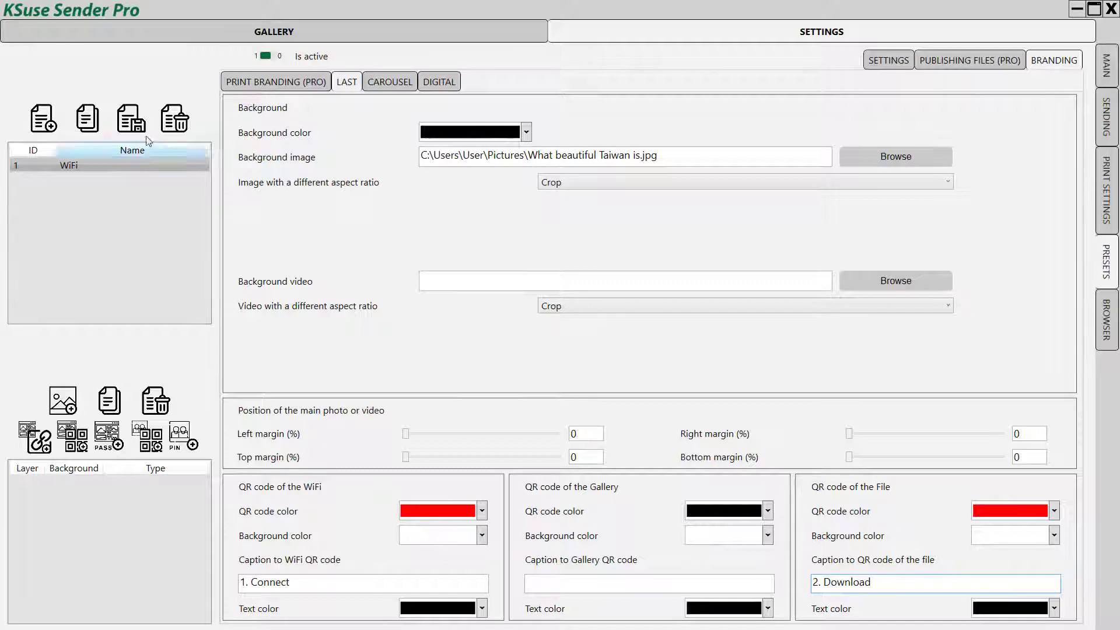
left_click(130, 123)
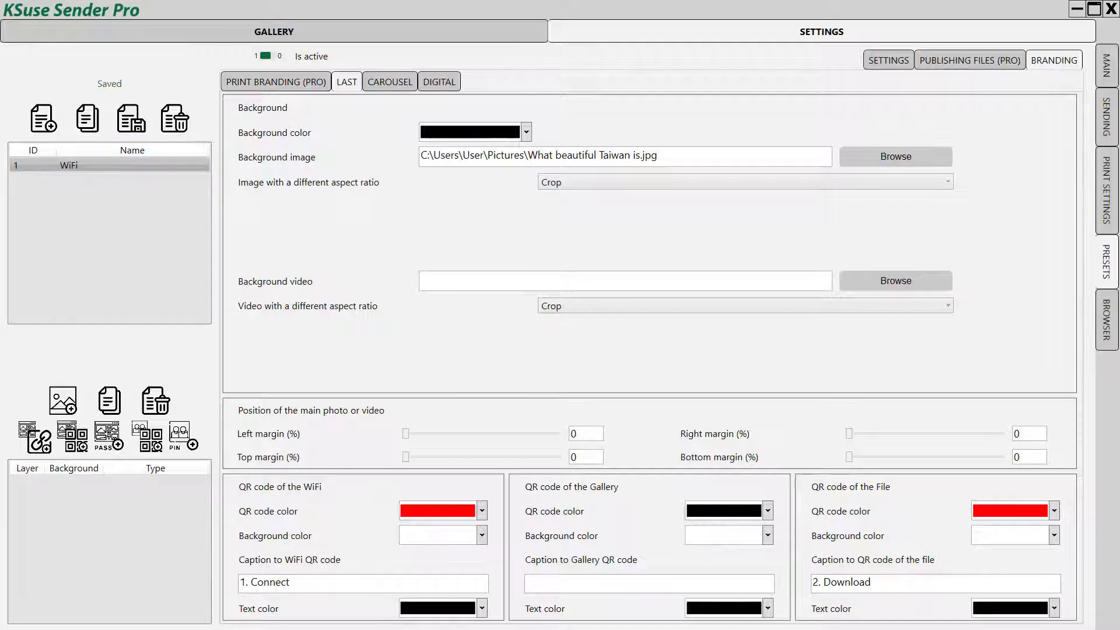
- Reload the 192.168.18.120/last page in Firefox to show the new background and red QR codes
key("alt+Tab")
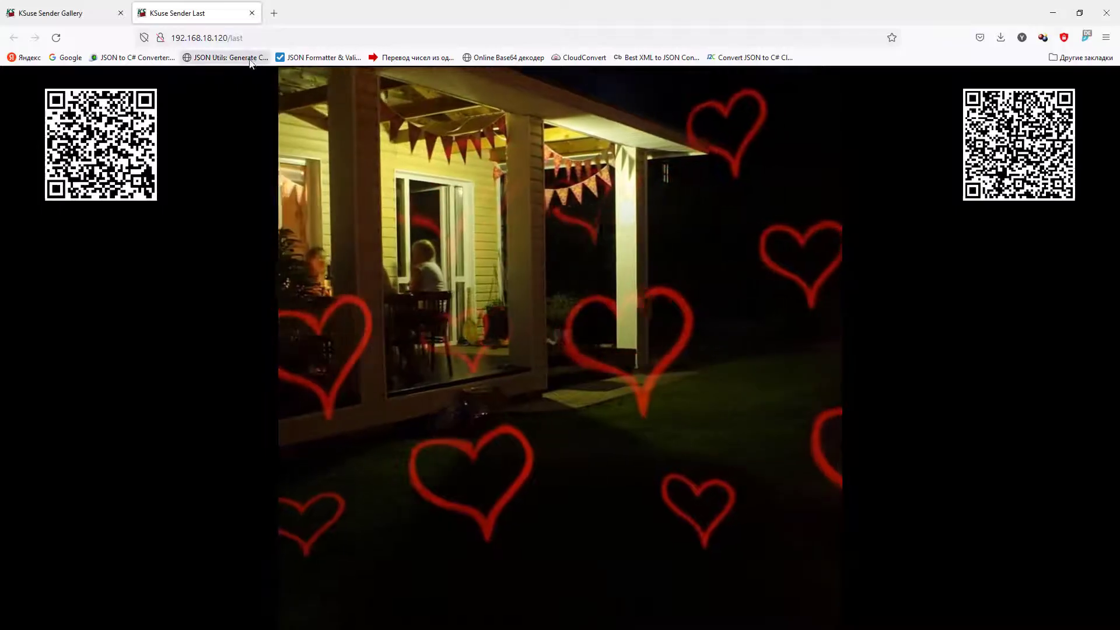
left_click(56, 37)
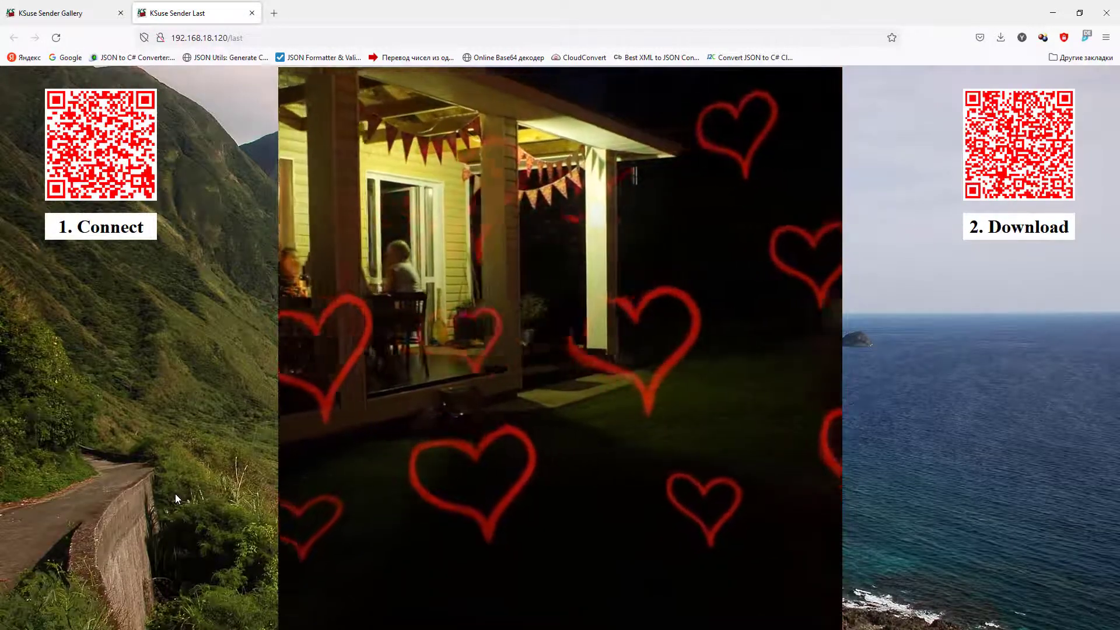